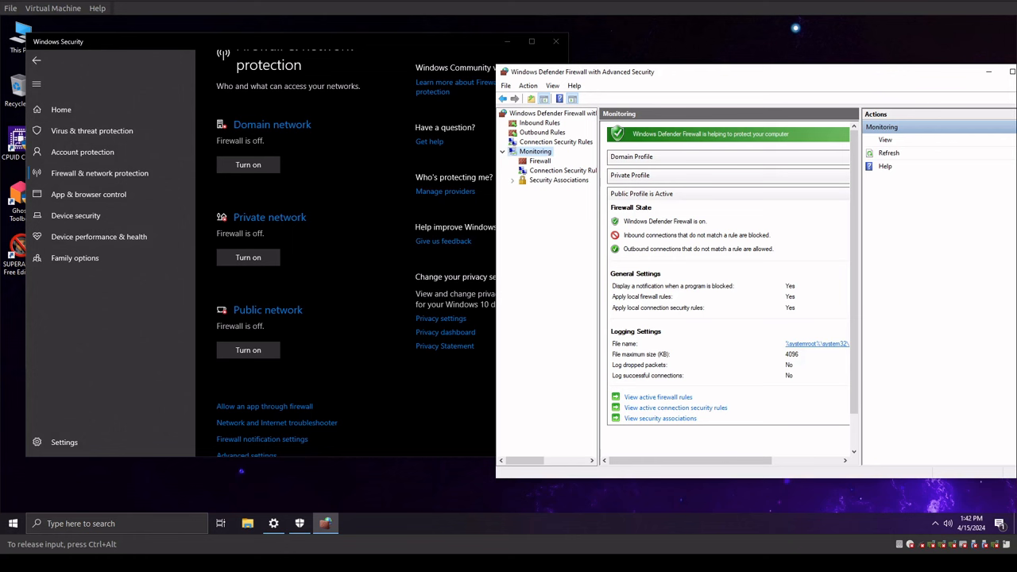
# Try to turn on the Domain network firewall, and close the Windows Security, Defender Firewall and Settings windows
pyautogui.click(255, 164)
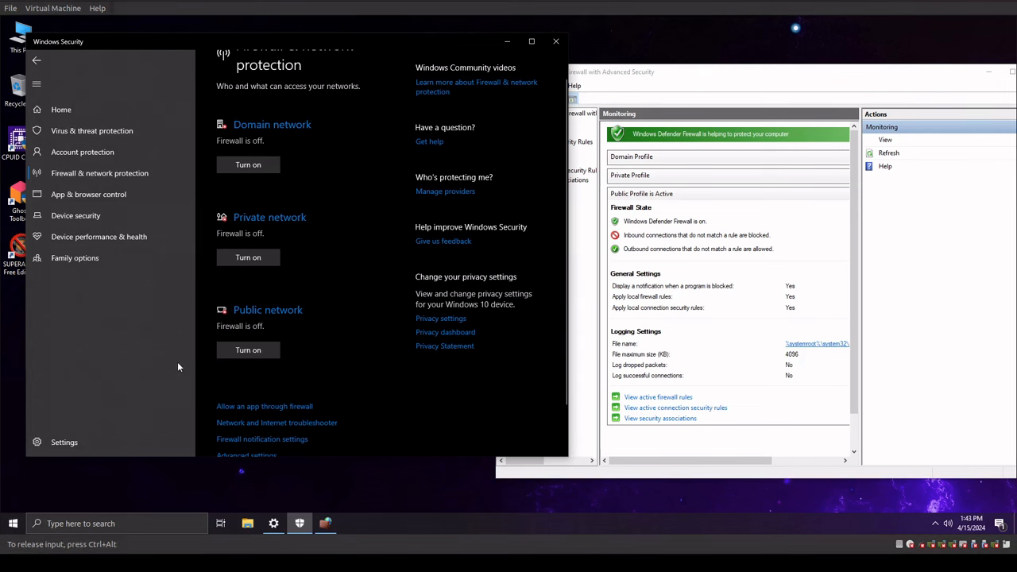
pyautogui.click(556, 40)
pyautogui.moveTo(913, 73); pyautogui.dragTo(803, 75)
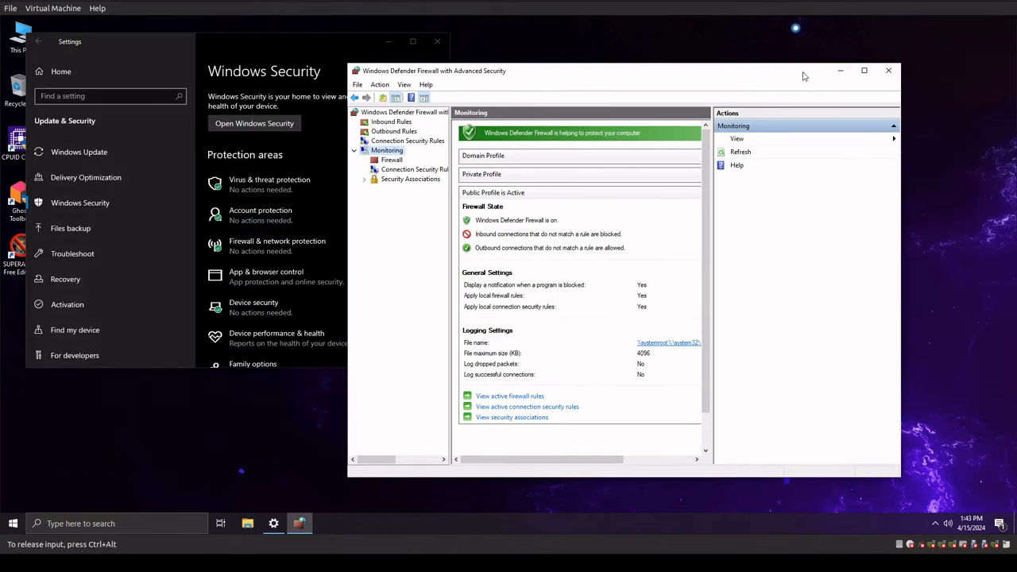
pyautogui.click(888, 70)
pyautogui.click(437, 41)
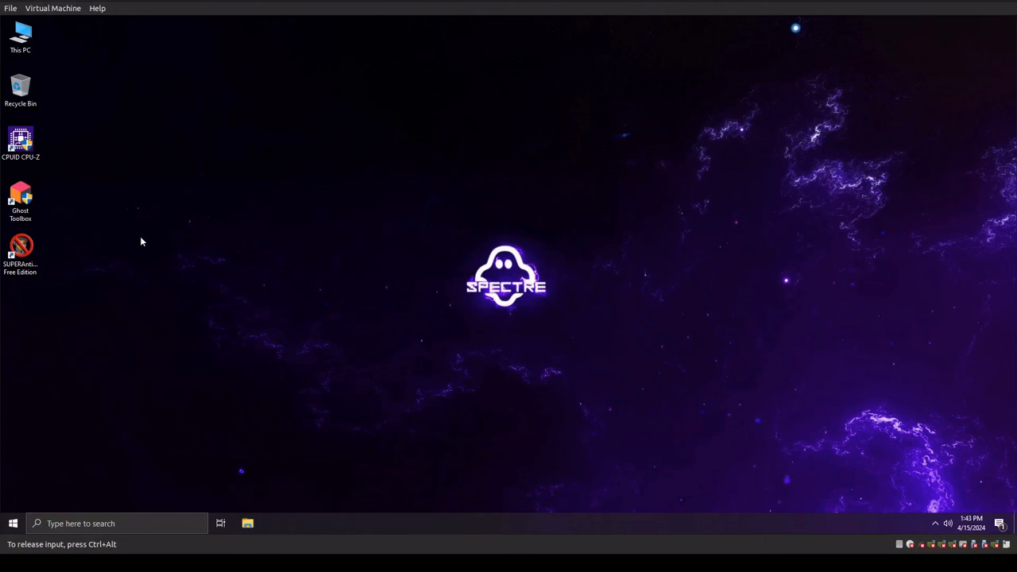
pyautogui.click(21, 248)
pyautogui.click(20, 253)
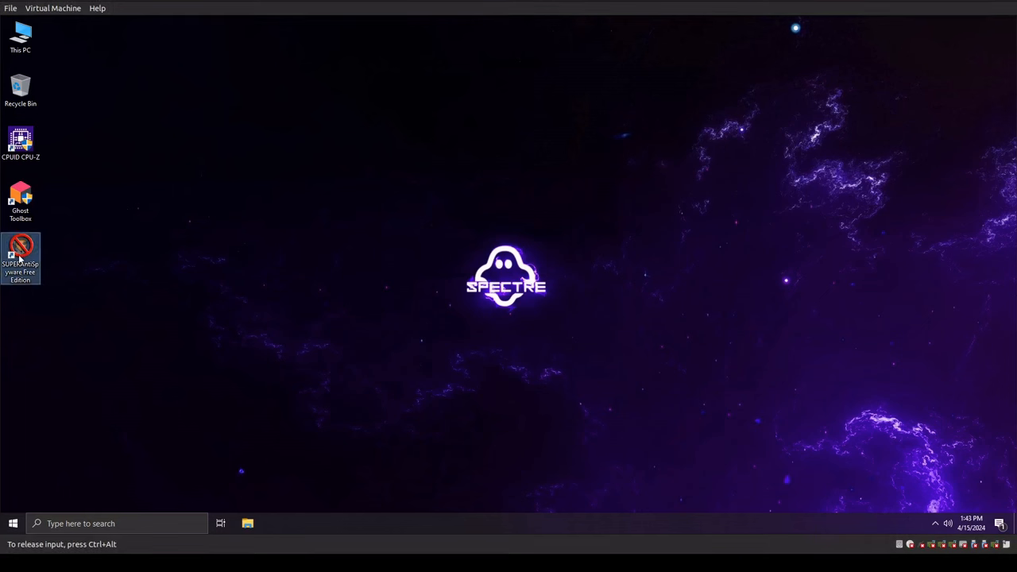
pyautogui.click(252, 529)
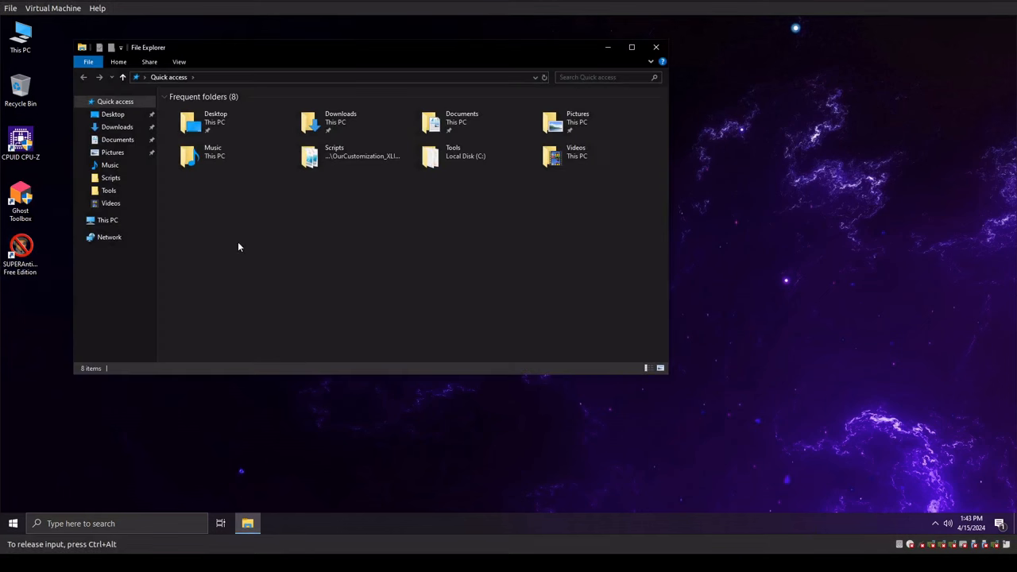
pyautogui.click(31, 190)
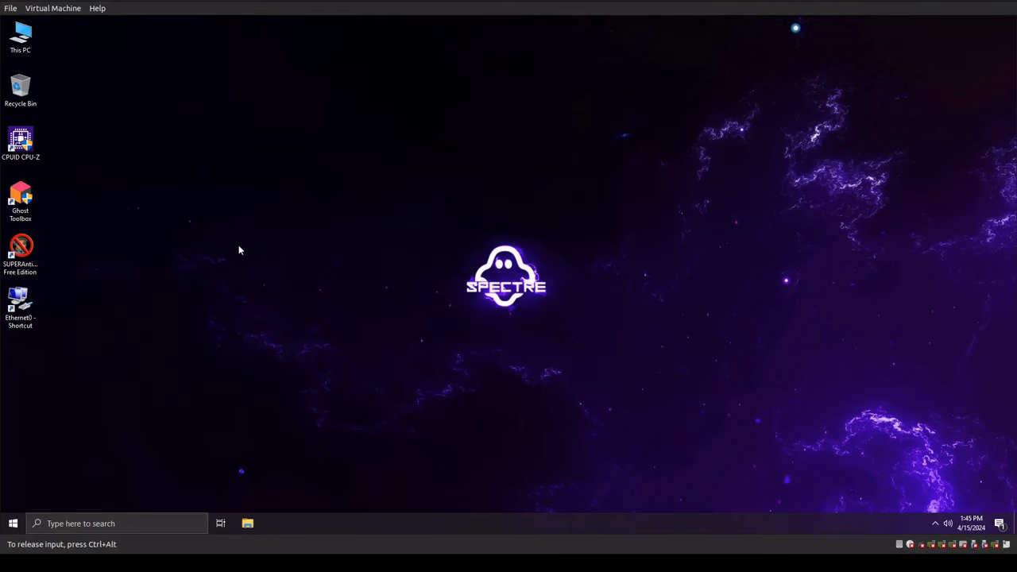
# Launch Ghost Toolbox from the desktop and allow it to run with administrator rights
pyautogui.doubleClick(27, 200)
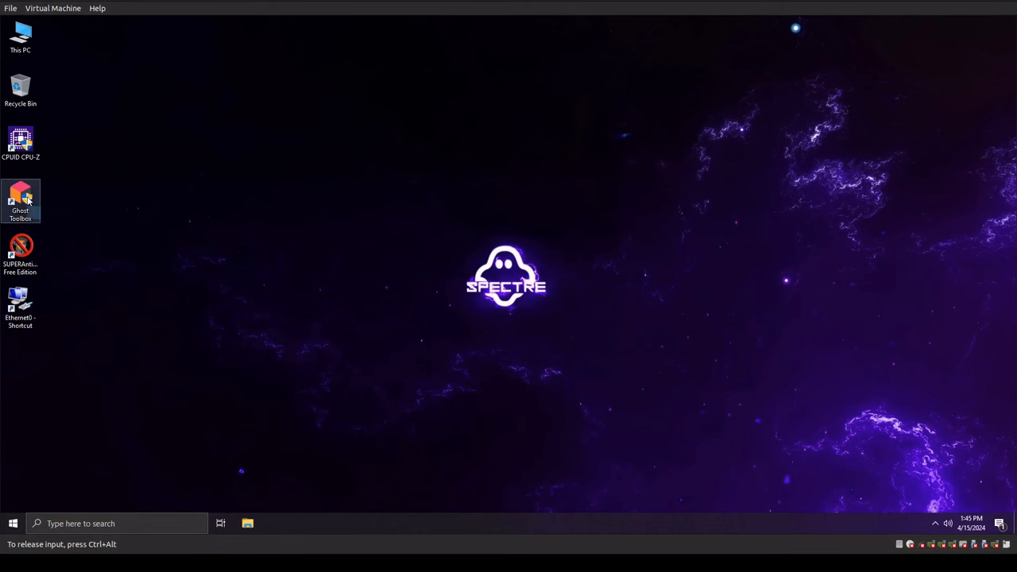
pyautogui.click(447, 343)
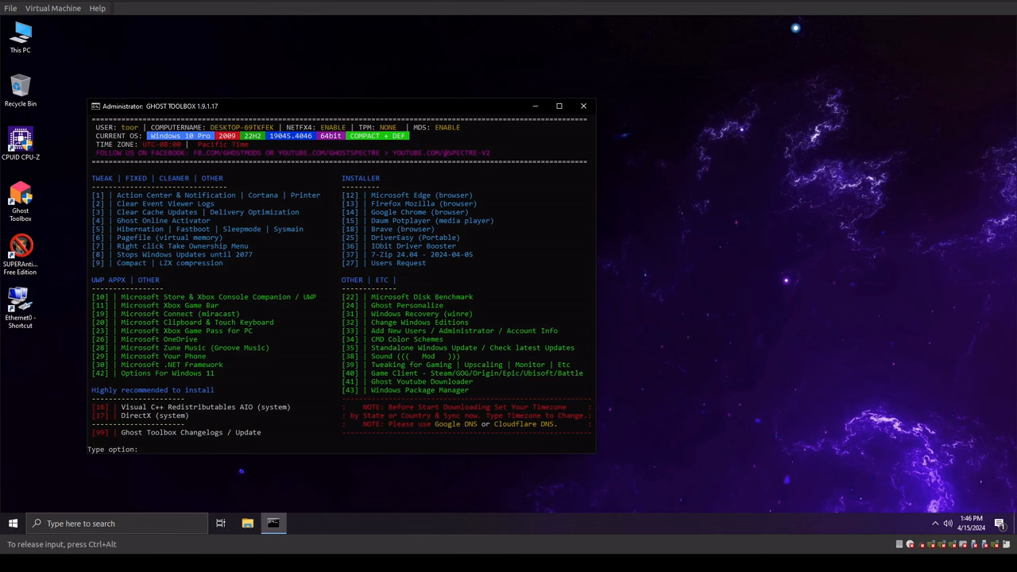
pyautogui.click(270, 433)
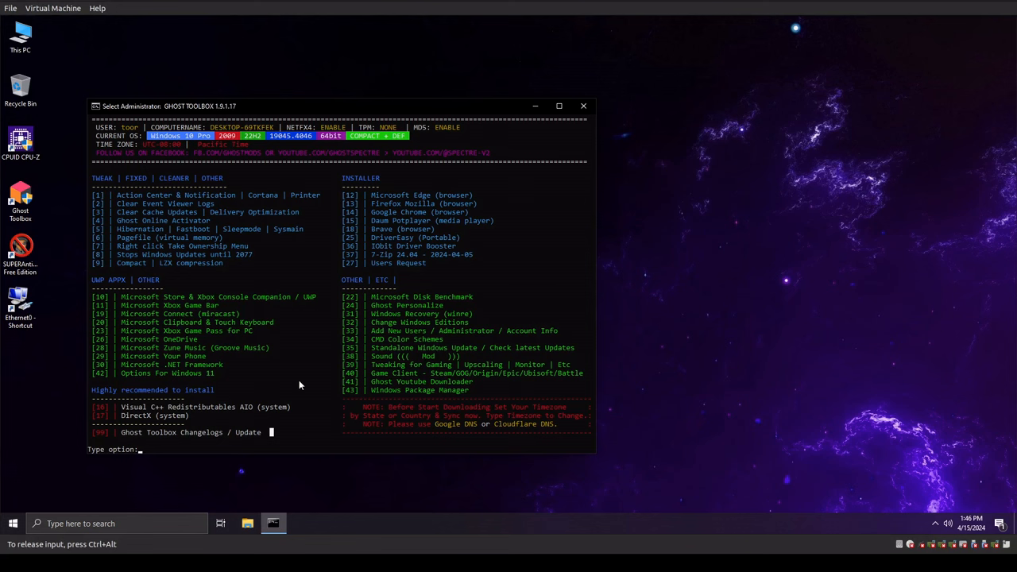
# Choose option 13, Mozilla Firefox, in Ghost Toolbox and start its download with option 1
pyautogui.write('13')
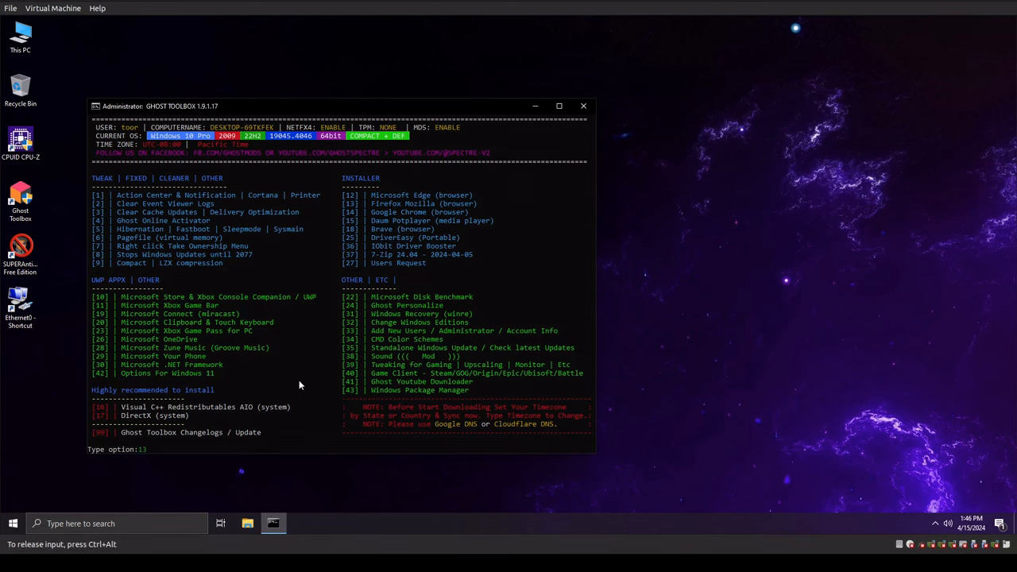
pyautogui.press('Return')
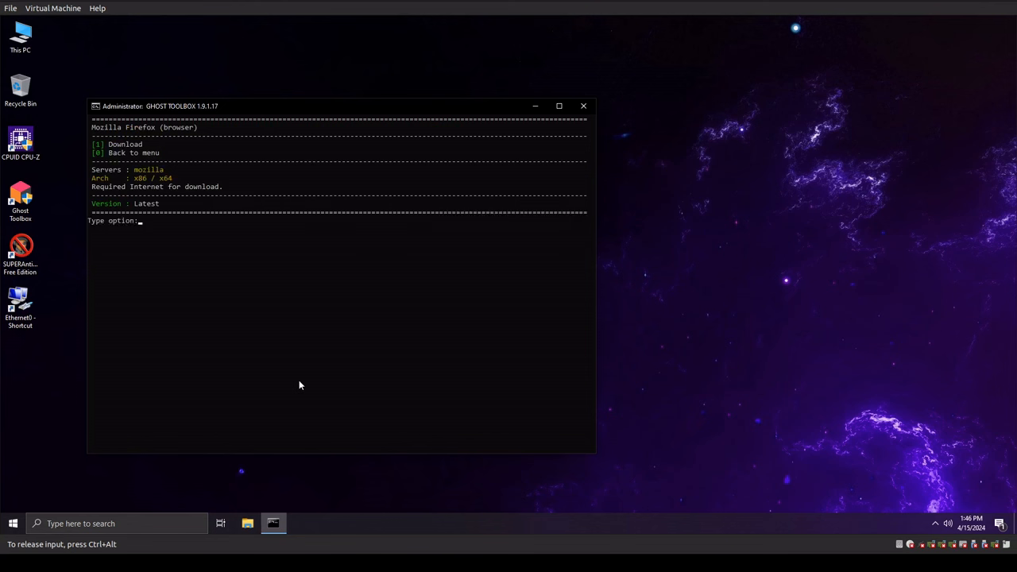
pyautogui.write('1')
pyautogui.press('Return')
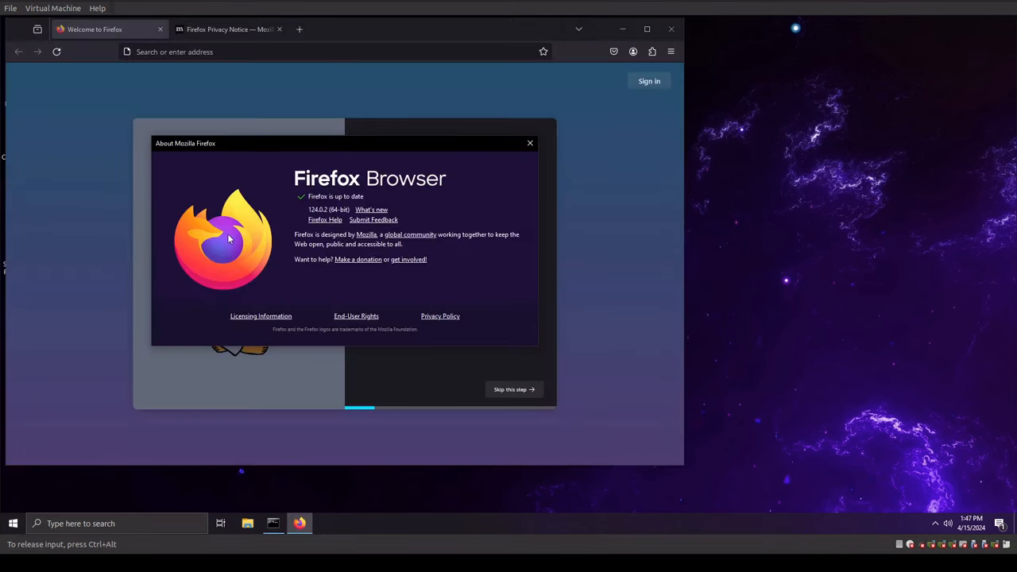
# Dismiss the About Mozilla Firefox window and skip the opening steps of the Firefox welcome setup
pyautogui.click(530, 143)
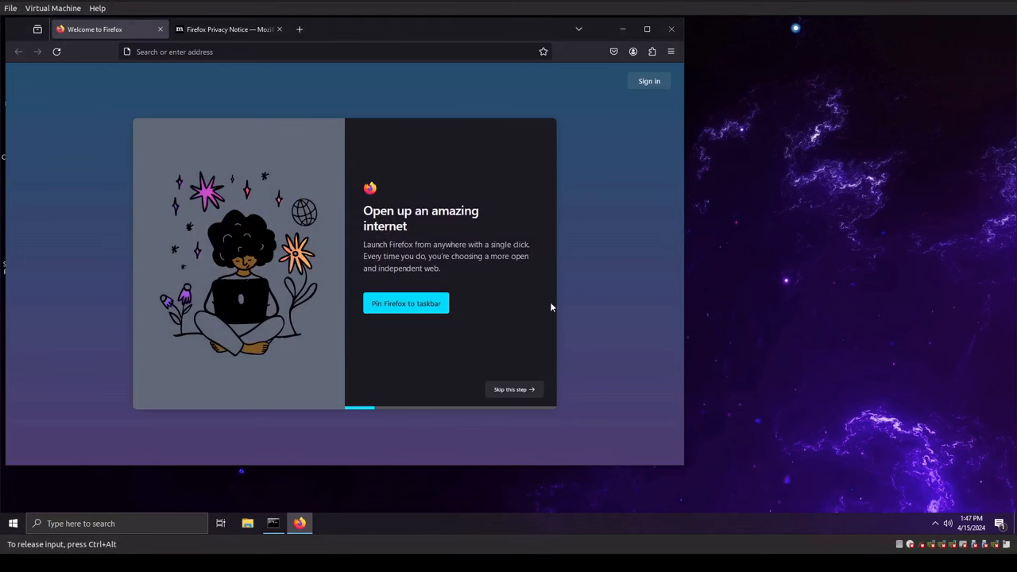
pyautogui.click(526, 389)
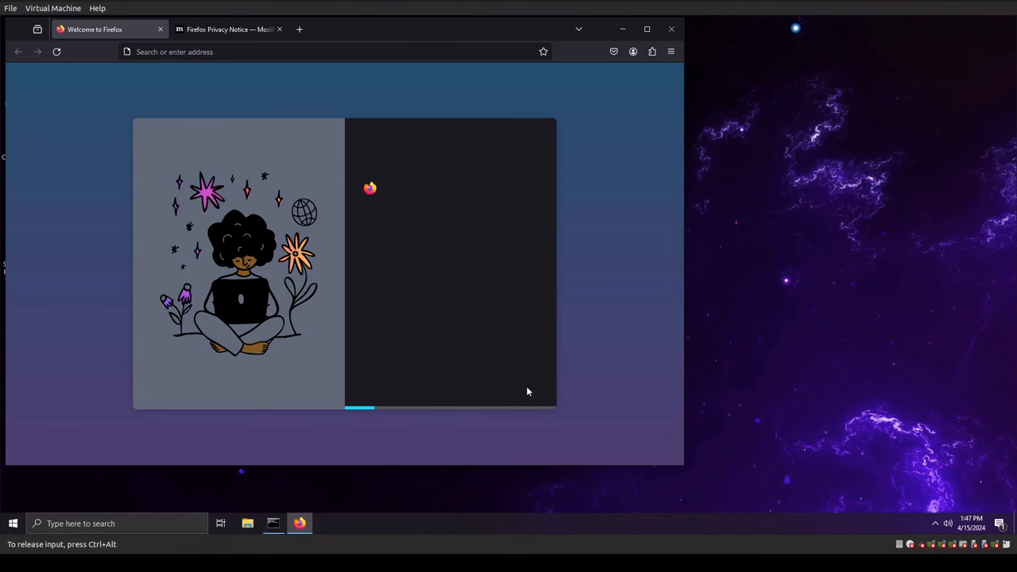
pyautogui.click(527, 389)
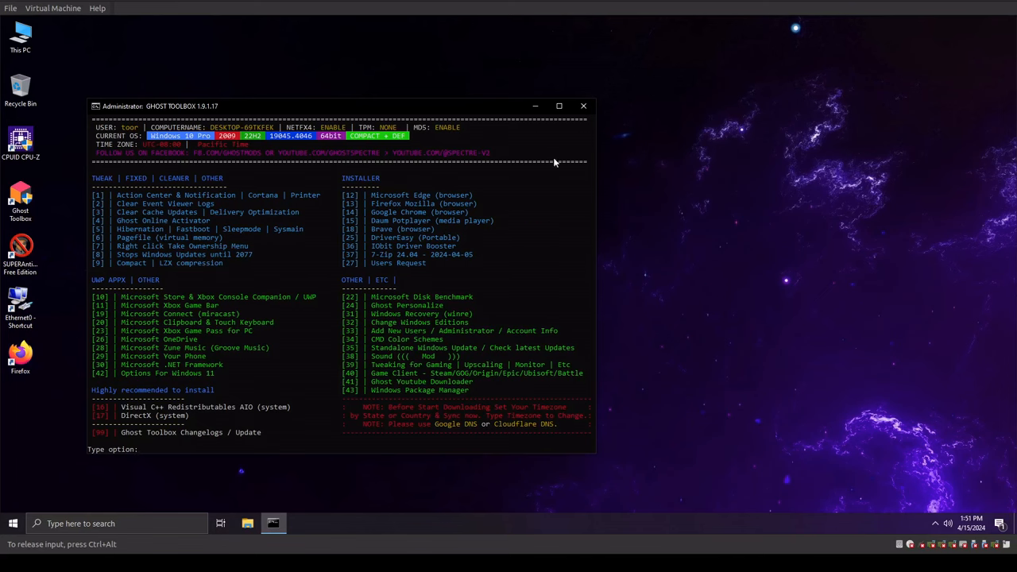
# Close Ghost Toolbox and open the C:\Tools\Software folder in File Explorer
pyautogui.click(583, 106)
pyautogui.click(247, 523)
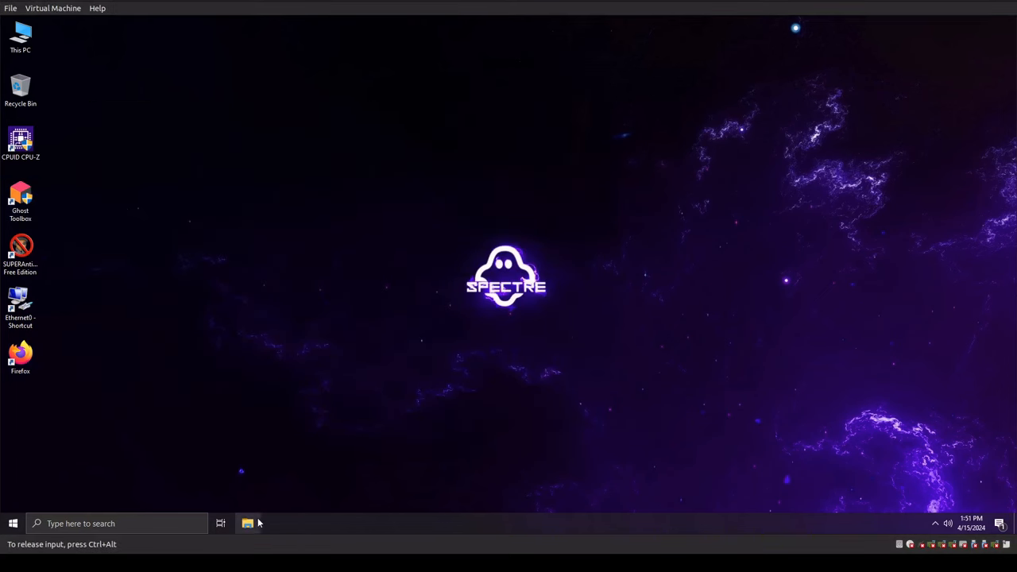
pyautogui.click(109, 220)
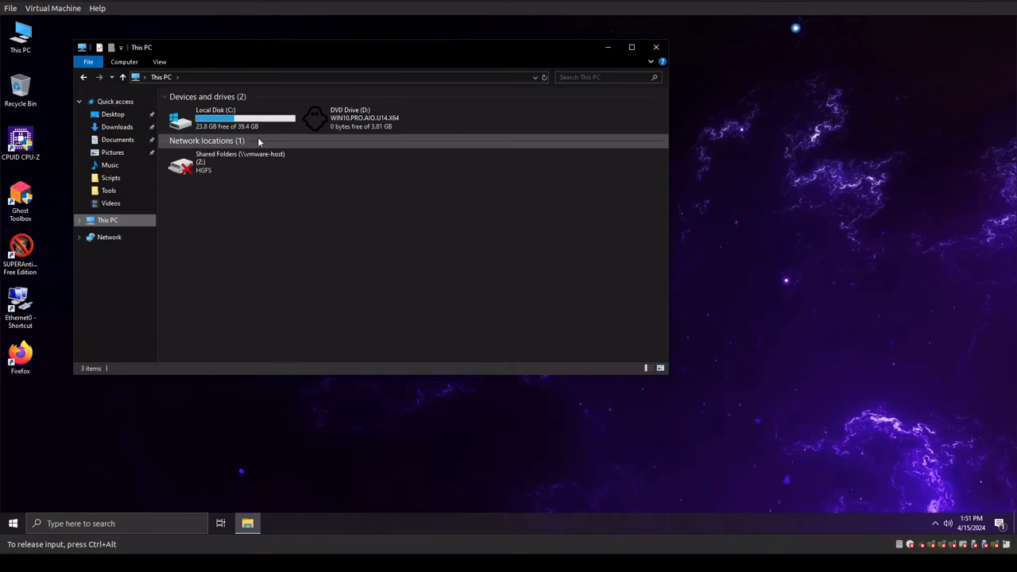
pyautogui.doubleClick(231, 117)
pyautogui.doubleClick(185, 155)
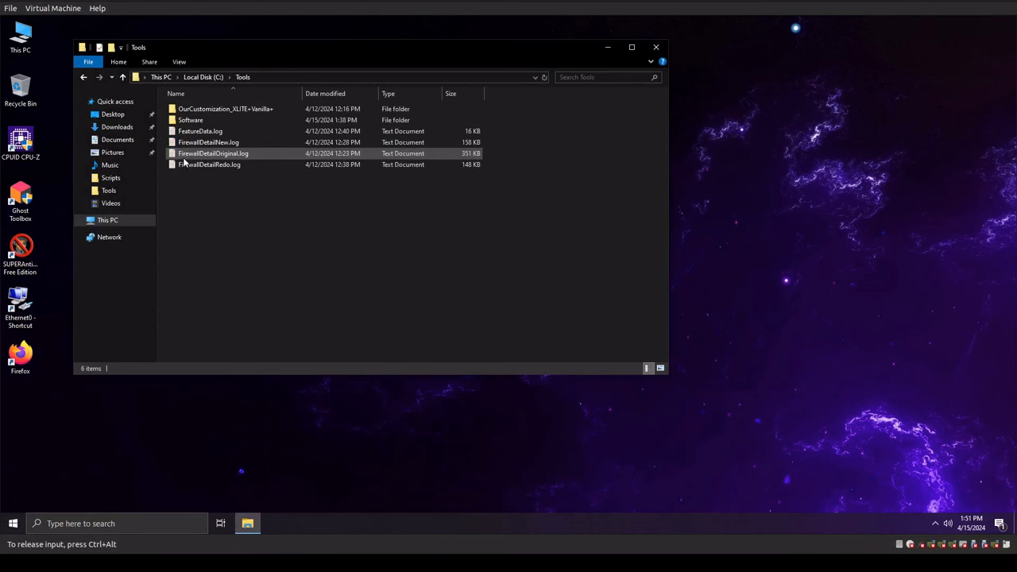
pyautogui.doubleClick(191, 120)
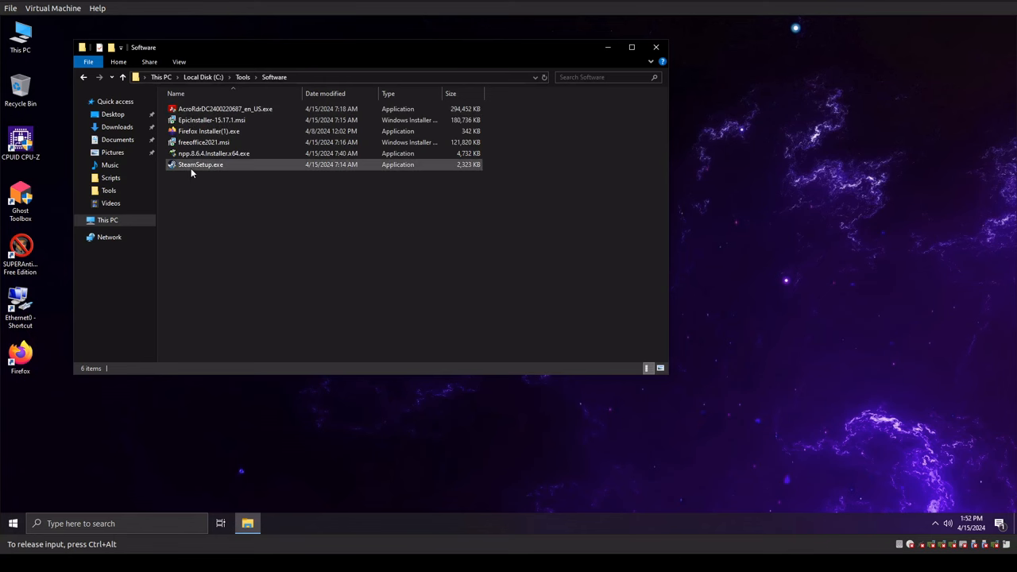
# Install Notepad++ v8.6.4 as administrator from npp.8.6.4.Installer.x64.exe, using English and the C:\Program Files\Notepad++ folder
pyautogui.click(201, 154)
pyautogui.rightClick(198, 154)
pyautogui.click(227, 175)
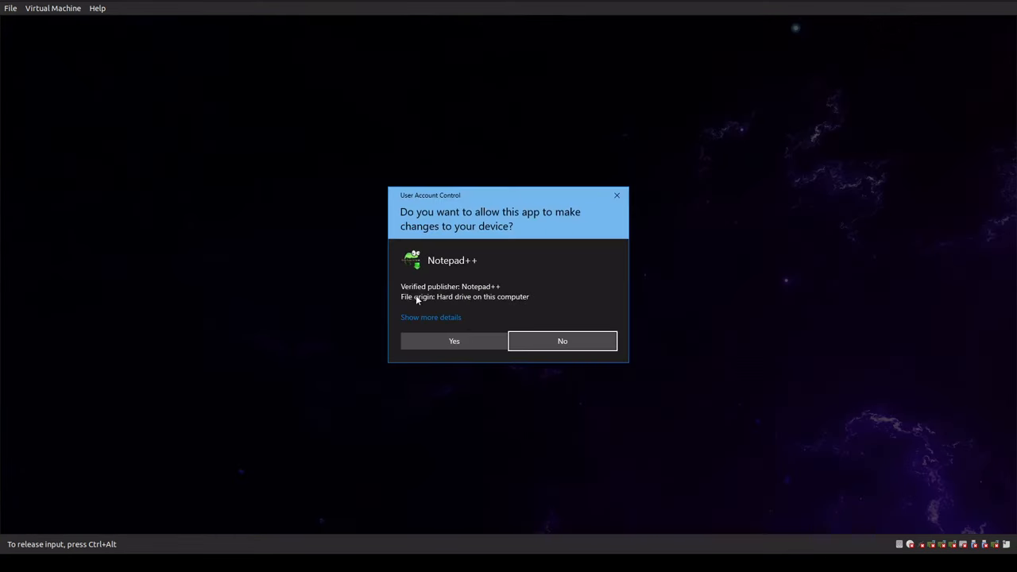
pyautogui.click(465, 340)
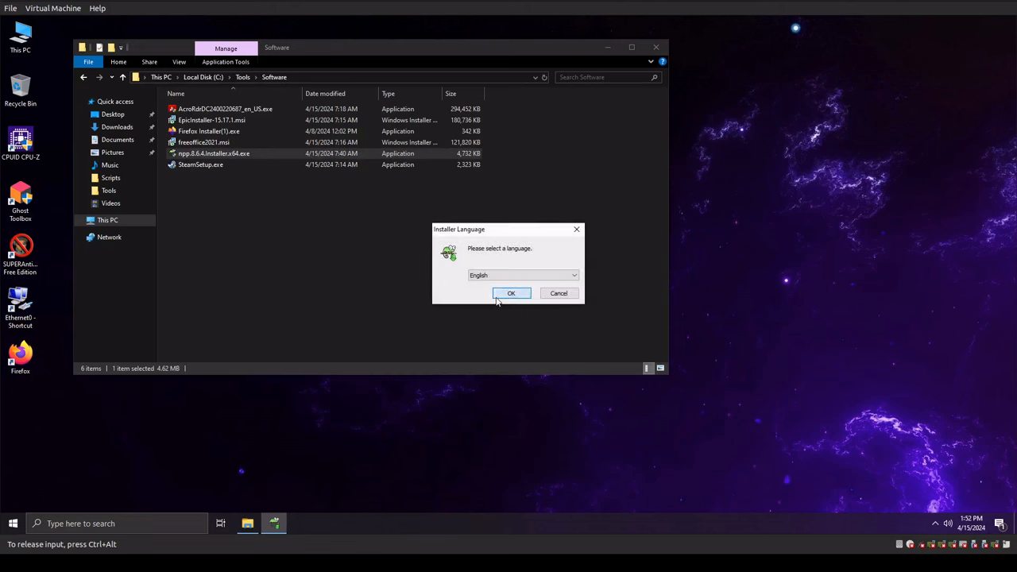
pyautogui.click(499, 296)
pyautogui.click(559, 352)
pyautogui.click(565, 354)
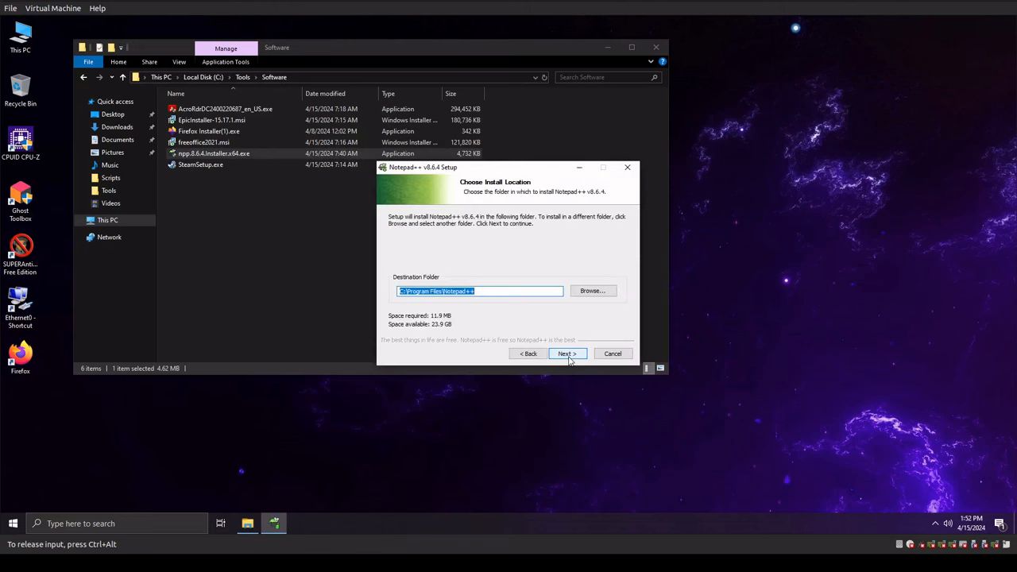
pyautogui.click(567, 354)
pyautogui.click(565, 355)
pyautogui.click(565, 355)
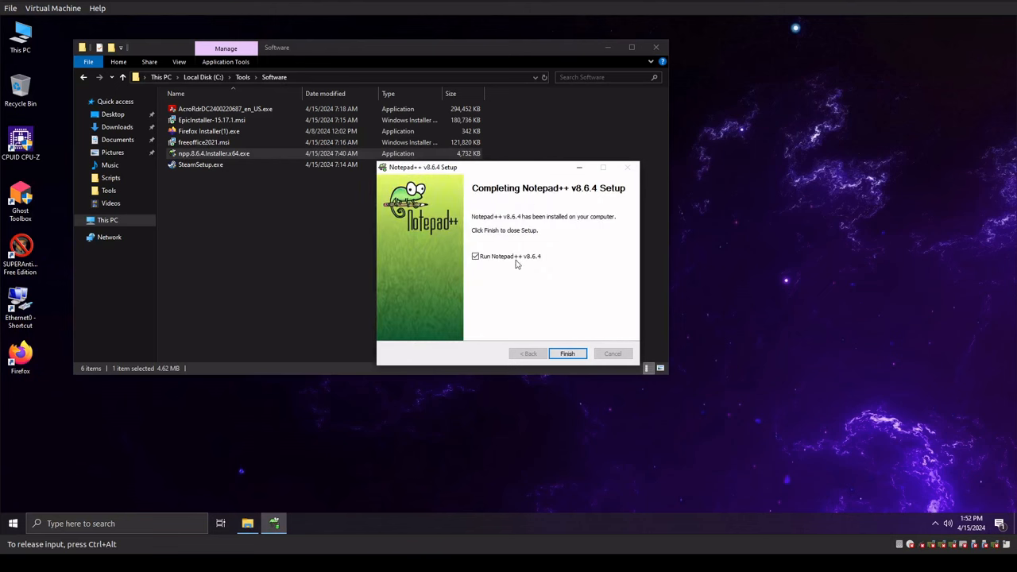
pyautogui.click(567, 354)
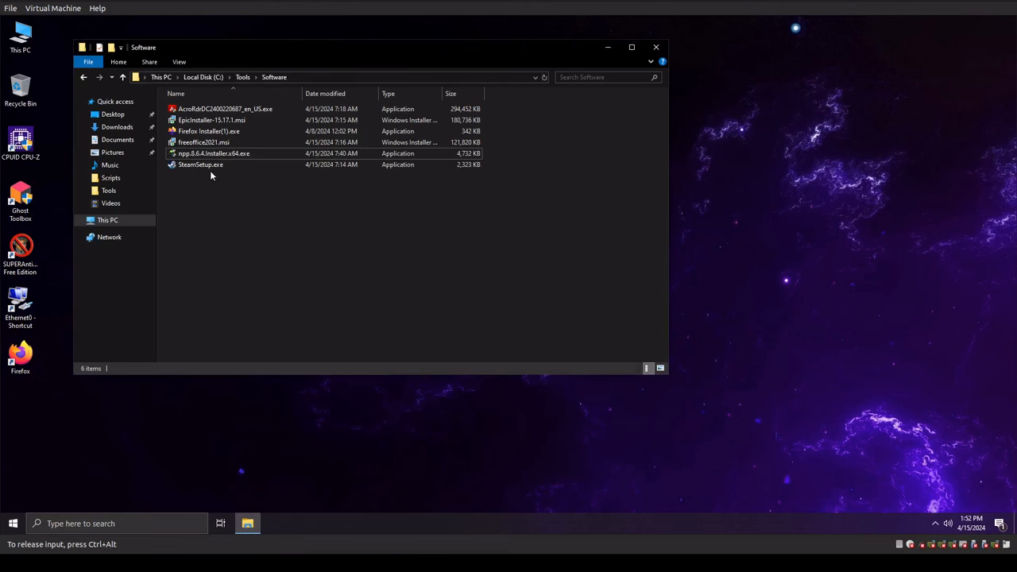
# Install Steam as administrator from SteamSetup.exe with the default settings, and finish setup without running Steam
pyautogui.click(205, 167)
pyautogui.rightClick(205, 168)
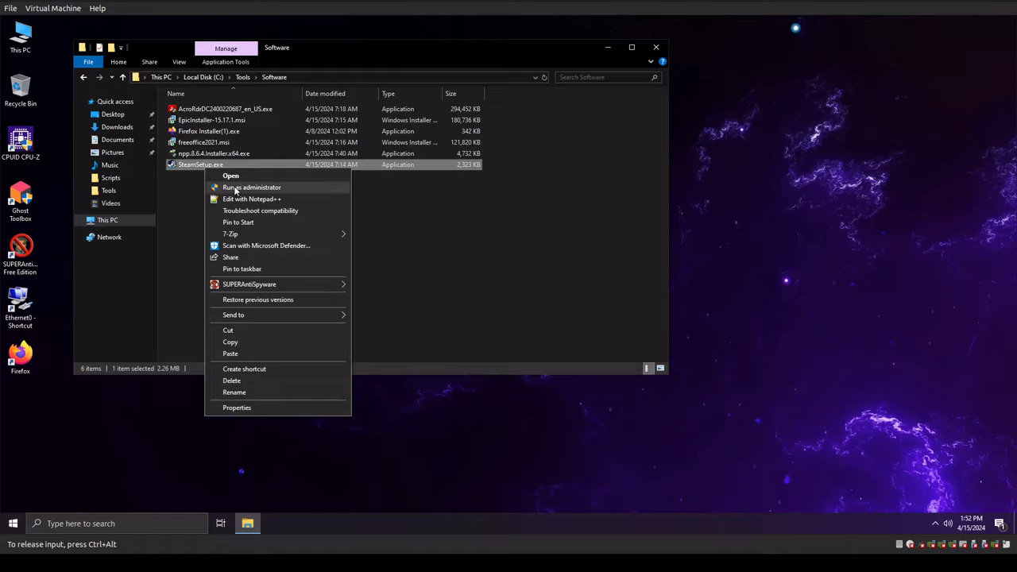
pyautogui.click(235, 187)
pyautogui.click(434, 347)
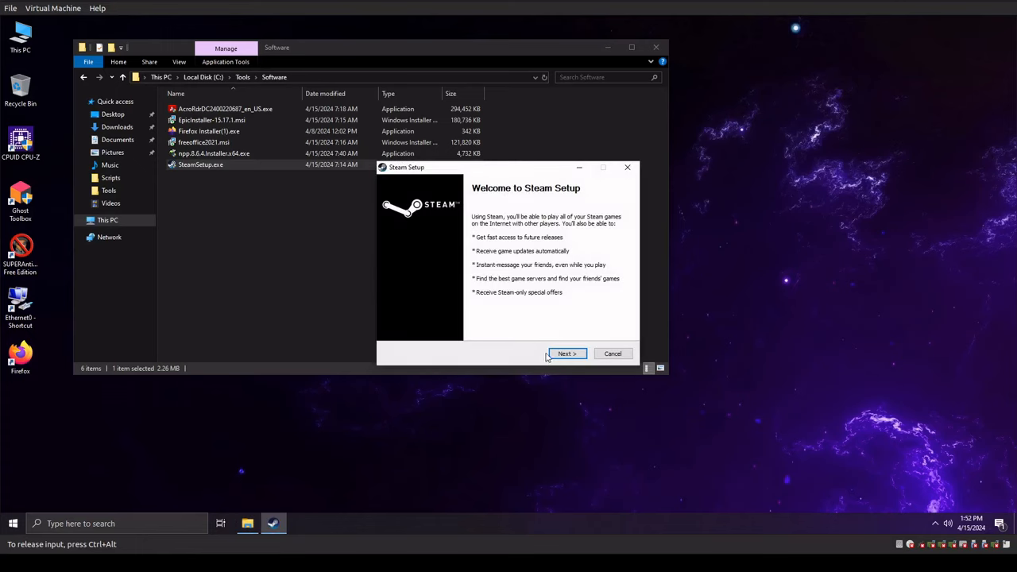
pyautogui.click(566, 354)
pyautogui.click(565, 353)
pyautogui.click(566, 354)
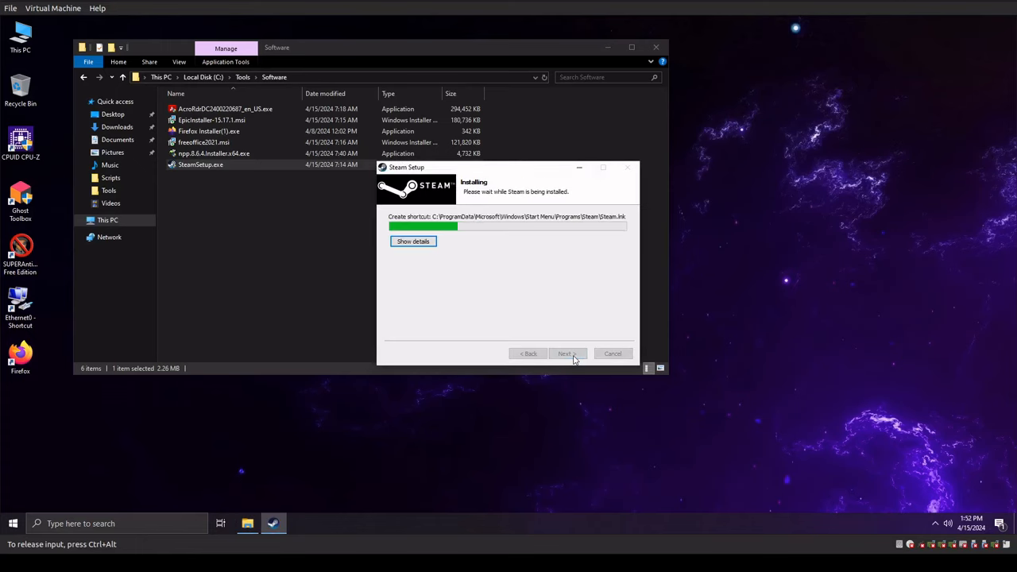
pyautogui.click(498, 257)
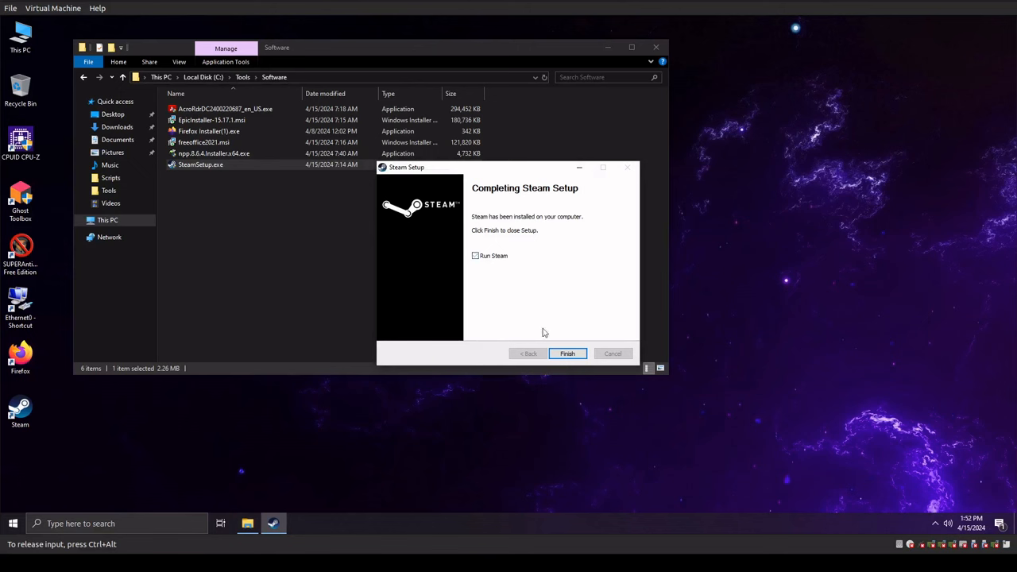
pyautogui.click(567, 354)
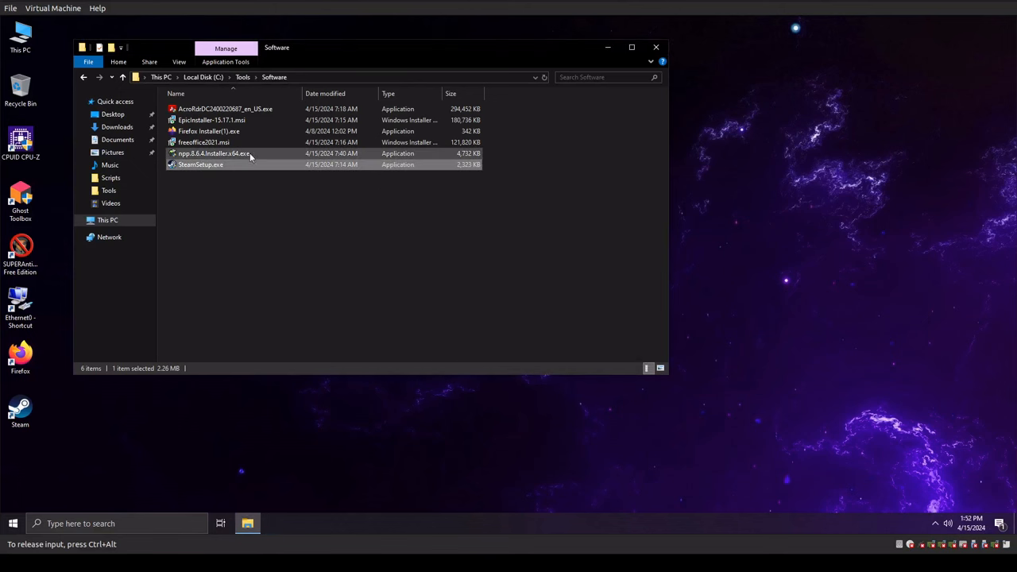
# Install SoftMaker FreeOffice 2021 from freeoffice2021.msi, allowing the installer to make changes to the device
pyautogui.click(183, 144)
pyautogui.rightClick(183, 144)
pyautogui.click(208, 148)
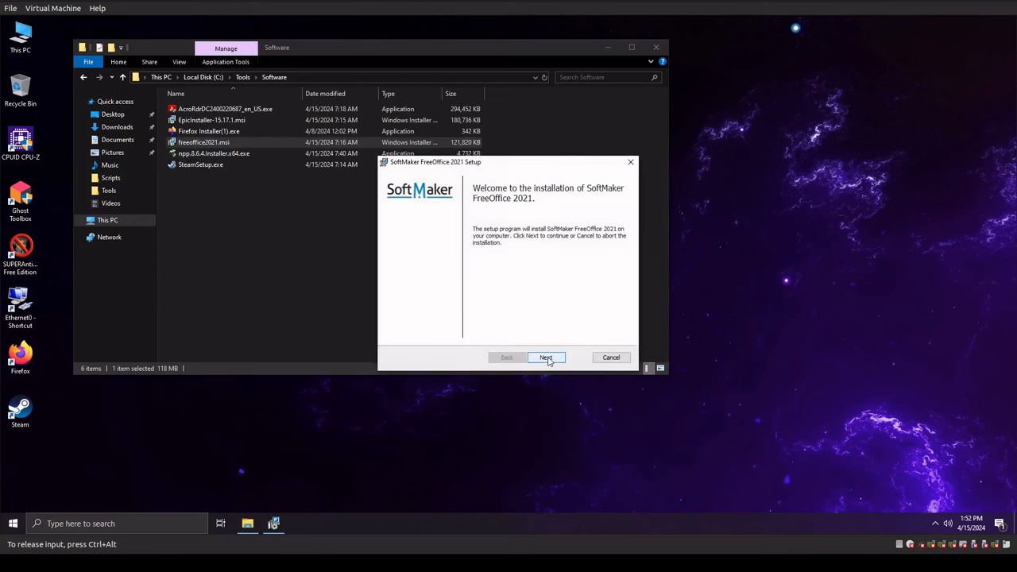
pyautogui.click(546, 359)
pyautogui.click(445, 340)
pyautogui.click(552, 362)
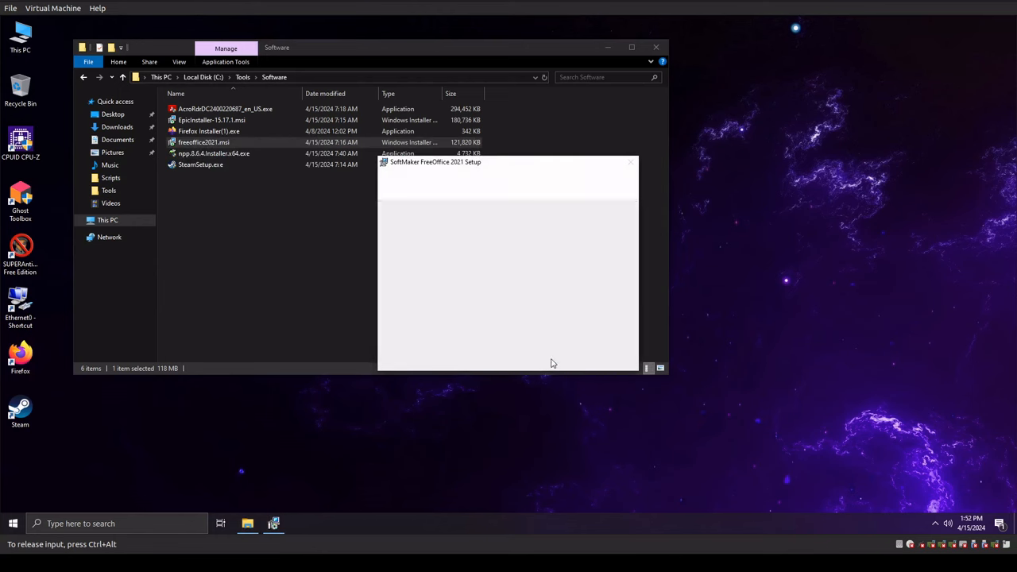
pyautogui.click(559, 264)
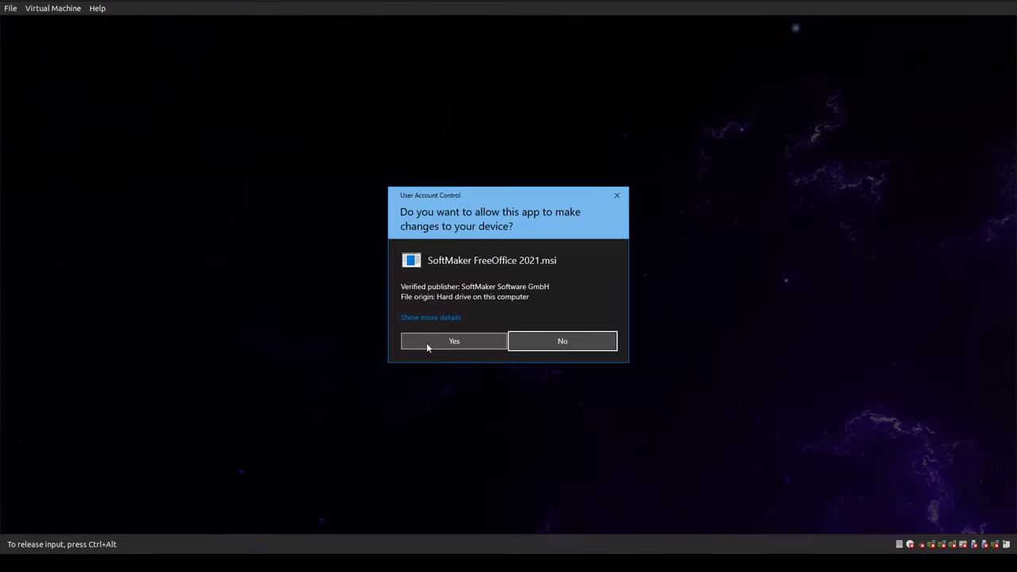
pyautogui.click(426, 342)
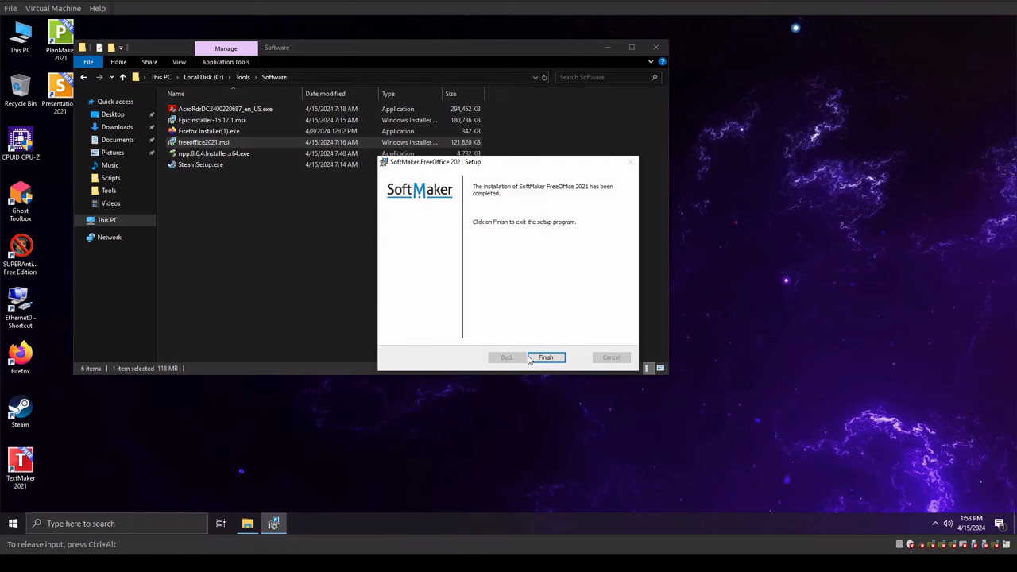
pyautogui.click(555, 358)
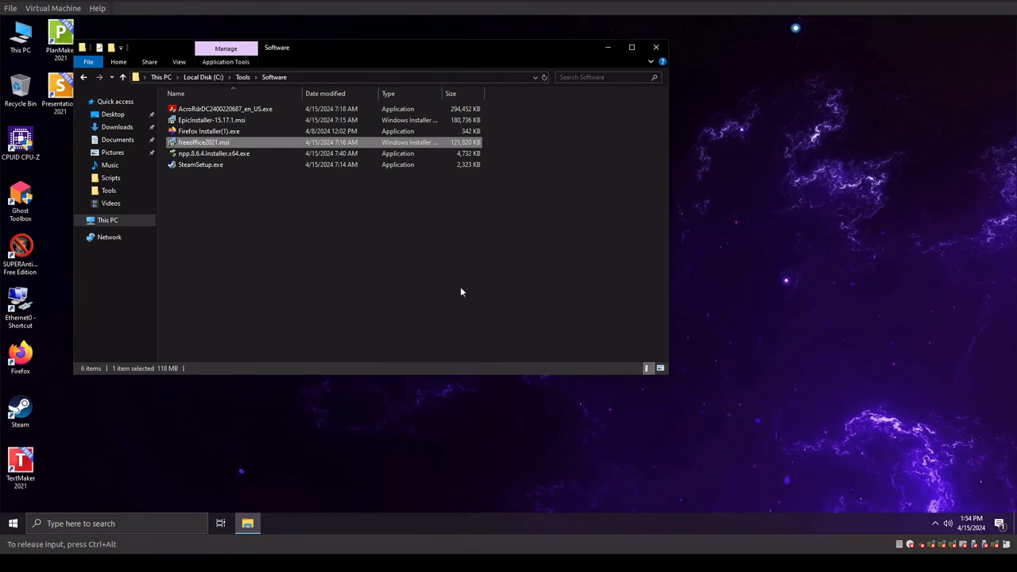
# Install the Epic Games Launcher from EpicInstaller-15.17.1.msi to C:\Program Files (x86)\Epic Games\, allowing device changes, and close the launcher's sign-in window
pyautogui.click(218, 120)
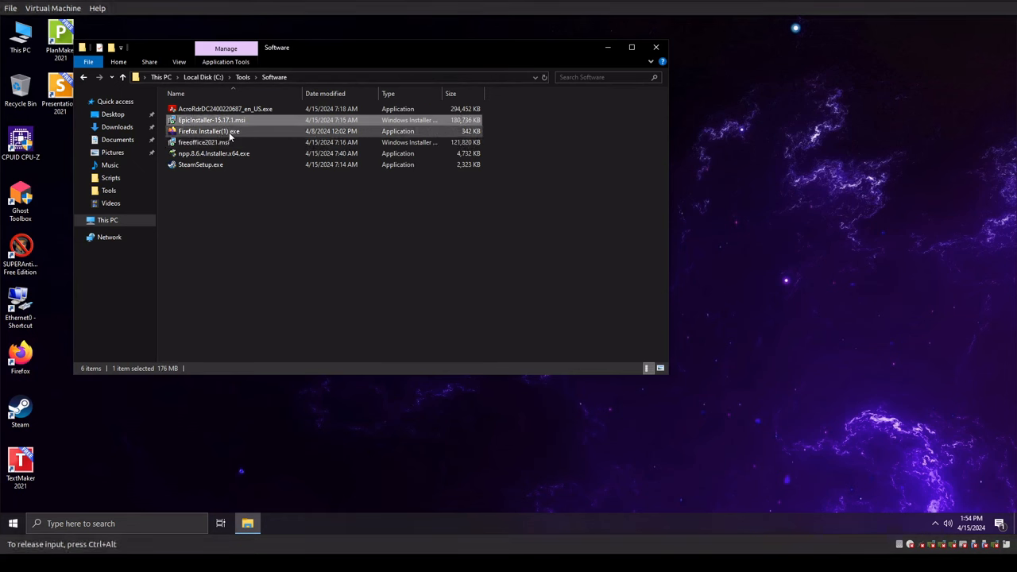
pyautogui.click(228, 134)
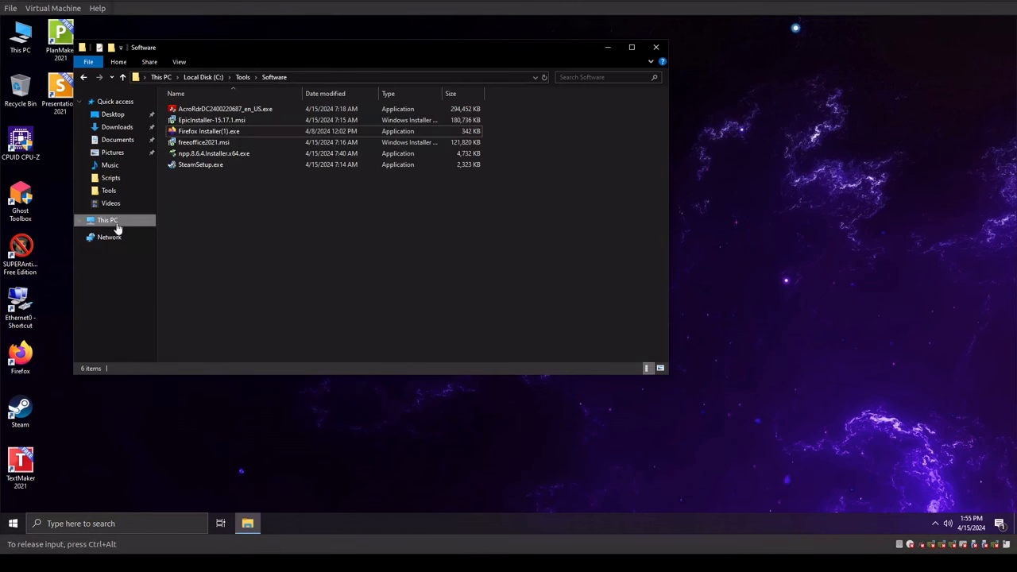
pyautogui.click(210, 120)
pyautogui.rightClick(210, 121)
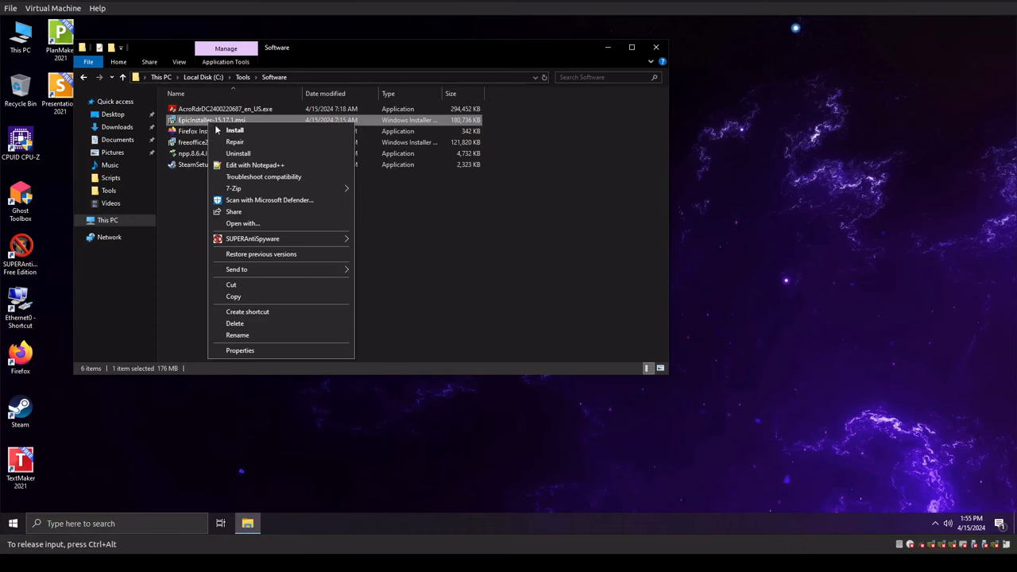
pyautogui.click(232, 132)
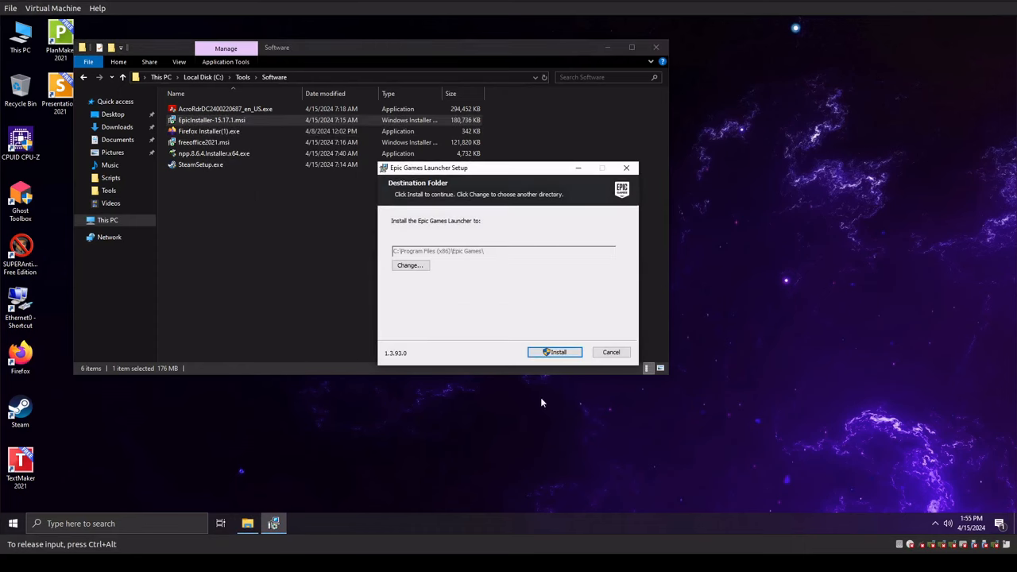
pyautogui.click(554, 352)
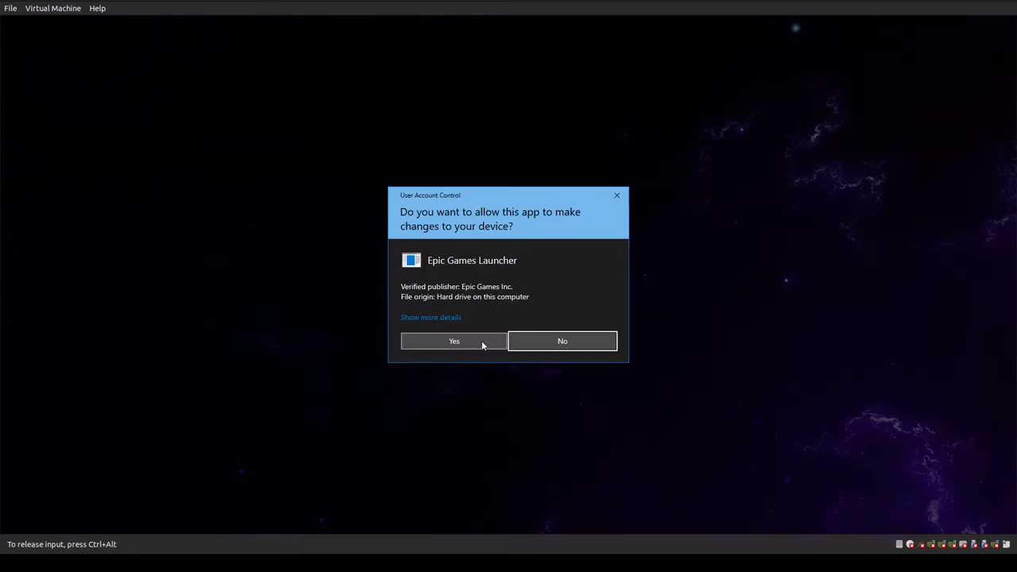
pyautogui.click(482, 342)
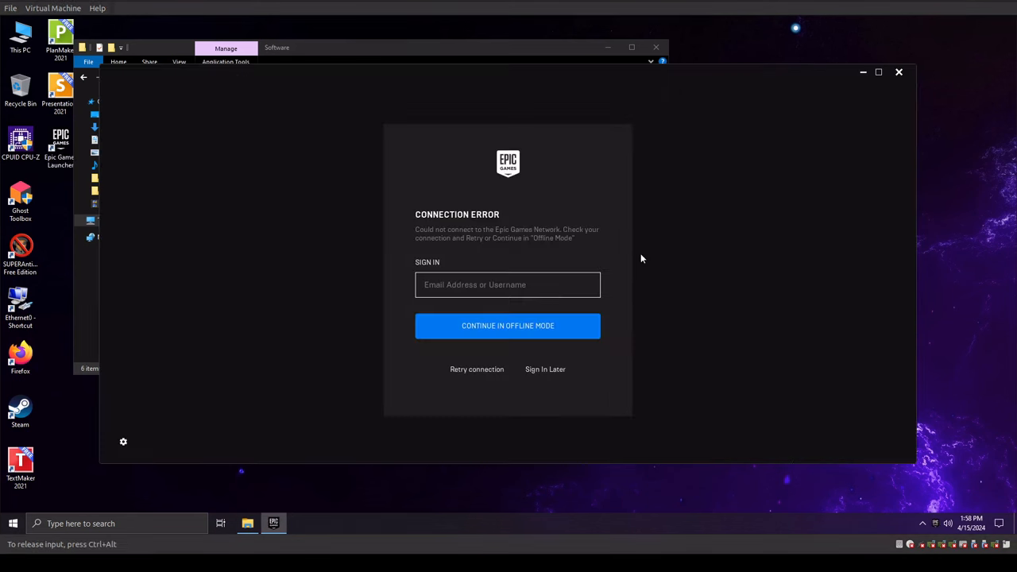
pyautogui.click(896, 76)
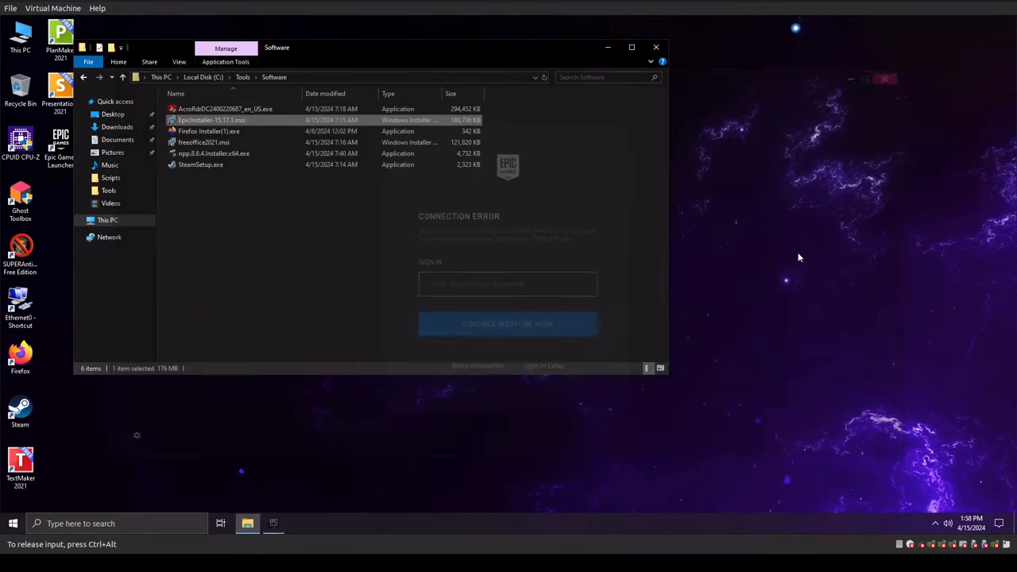
pyautogui.click(220, 112)
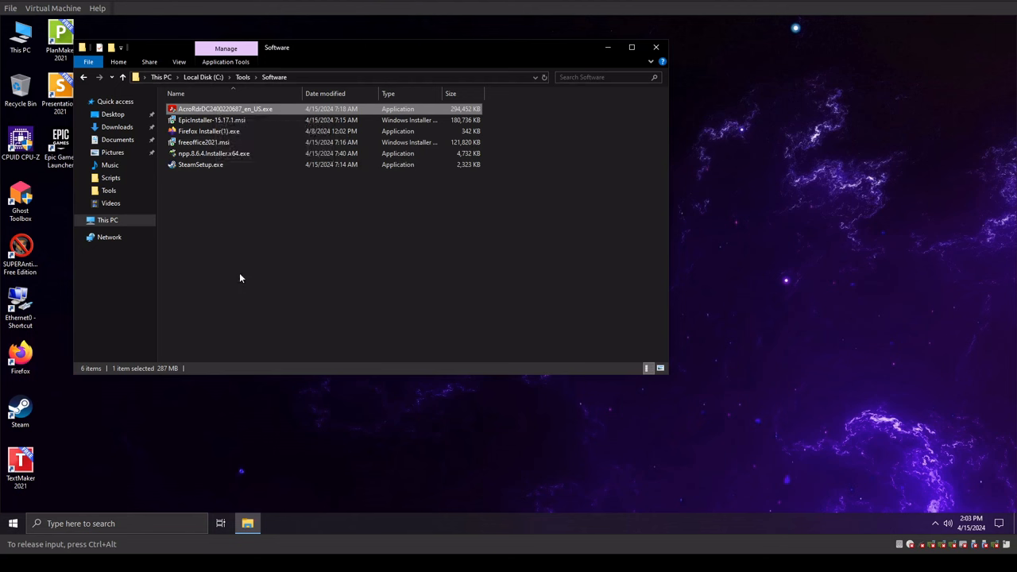
pyautogui.moveTo(207, 112)
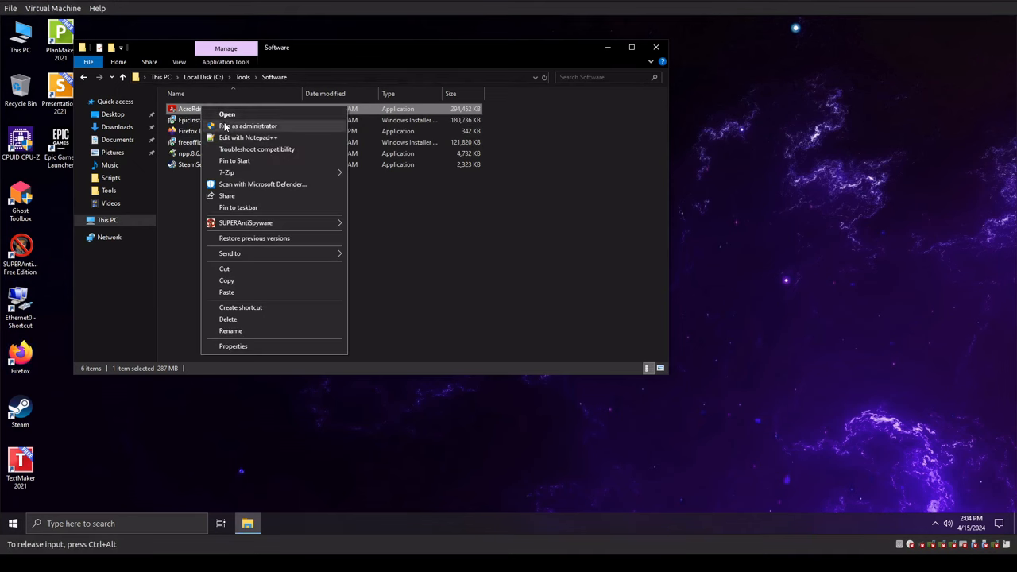
pyautogui.click(224, 126)
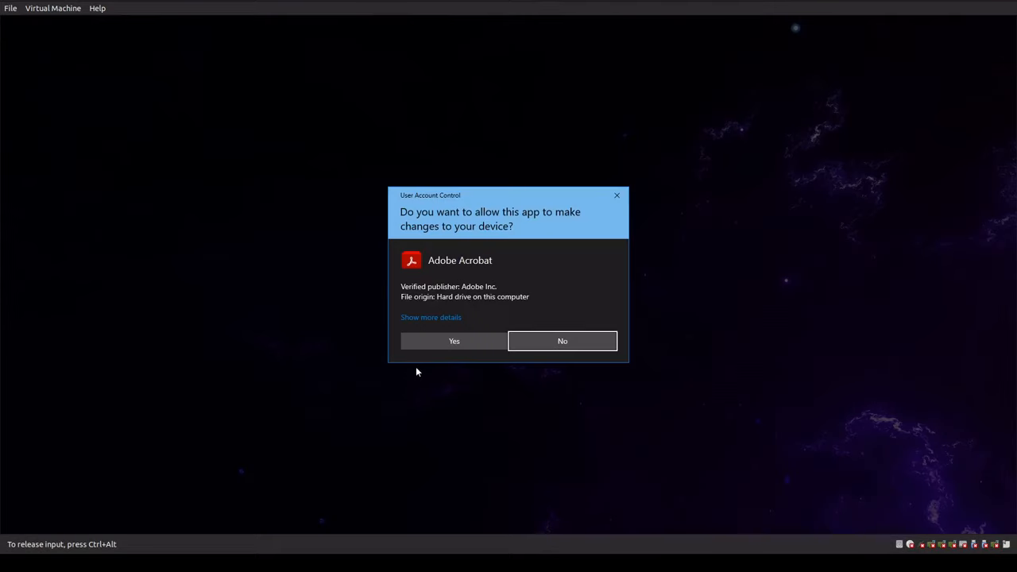
pyautogui.click(454, 342)
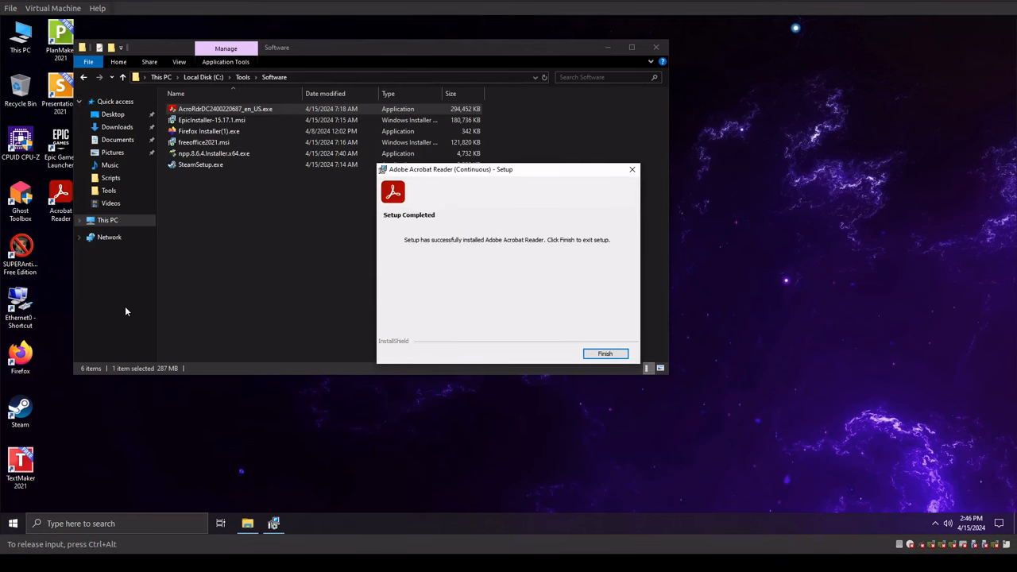
pyautogui.click(604, 353)
pyautogui.click(390, 332)
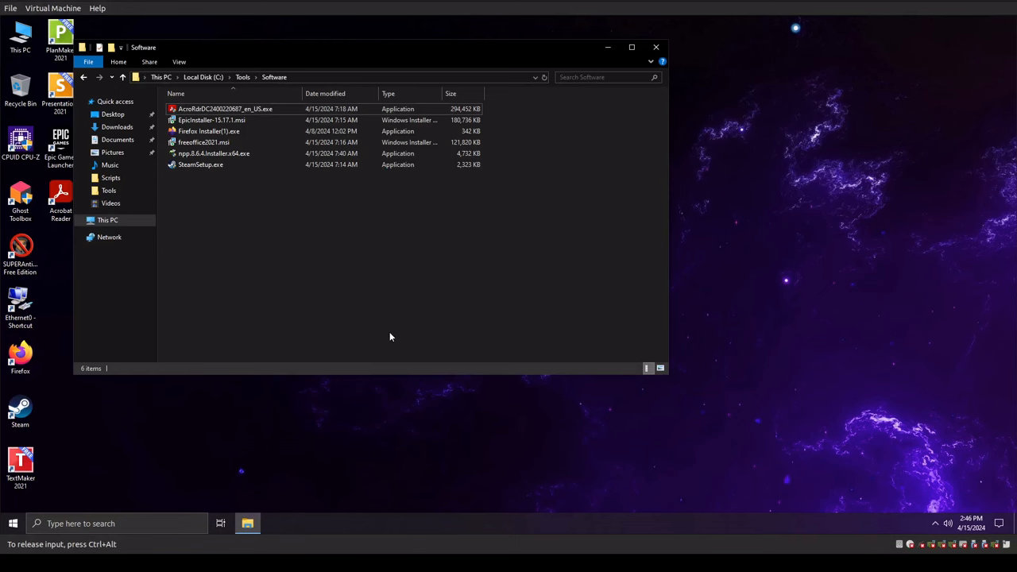
pyautogui.moveTo(329, 61); pyautogui.dragTo(556, 83)
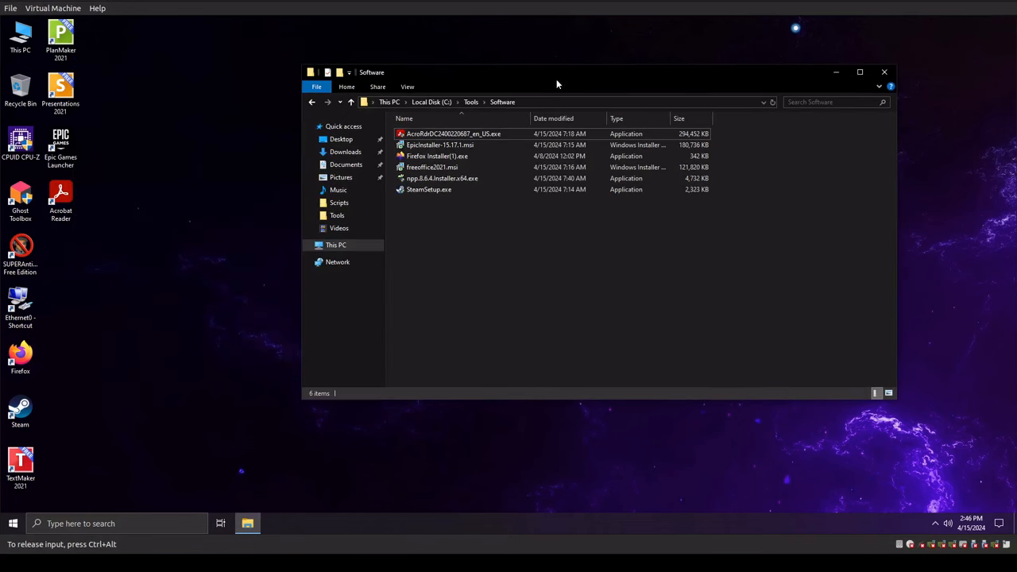
pyautogui.click(882, 74)
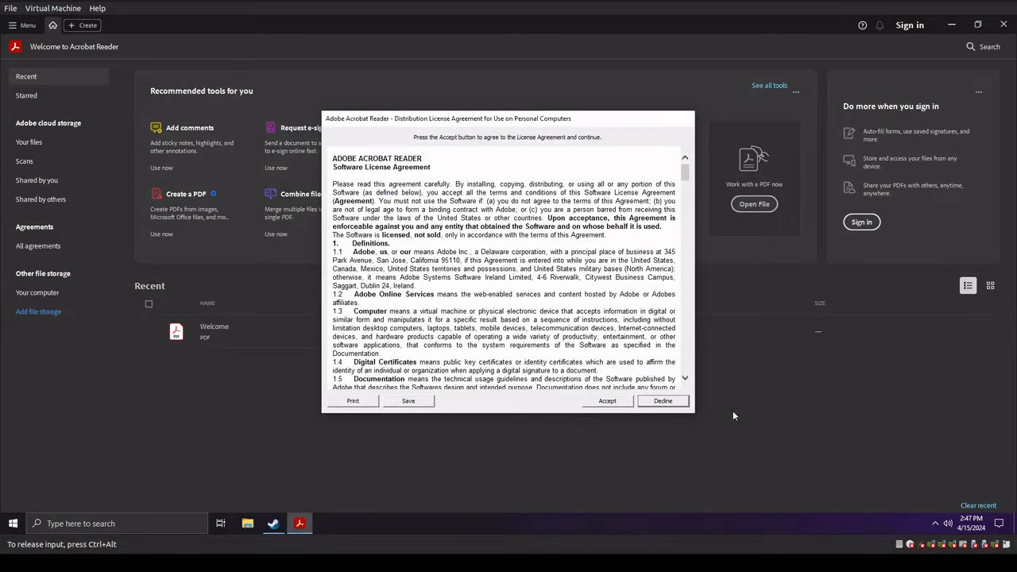
# Decline the Adobe Acrobat Reader license agreement and quit the program
pyautogui.click(681, 406)
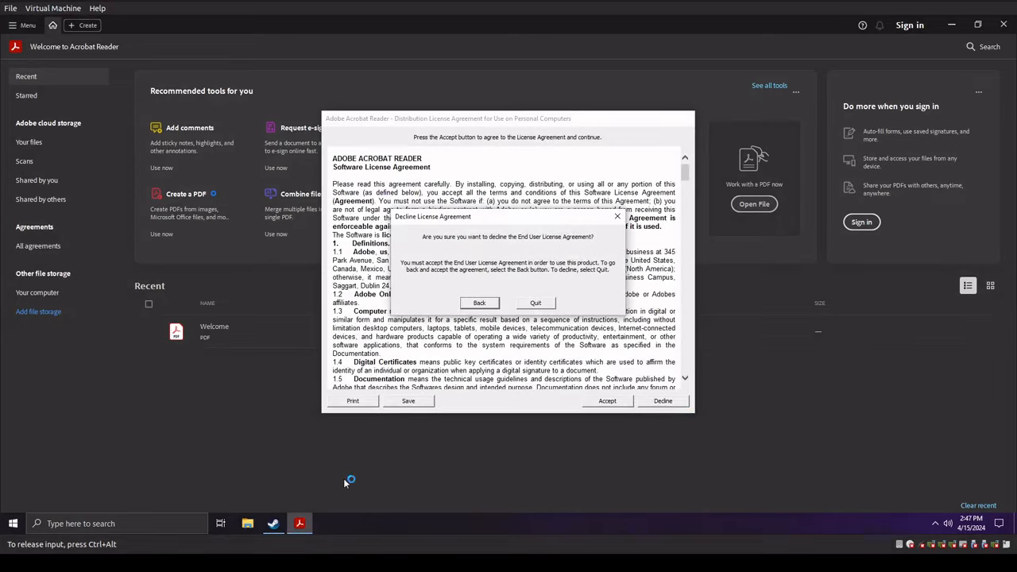
pyautogui.click(551, 304)
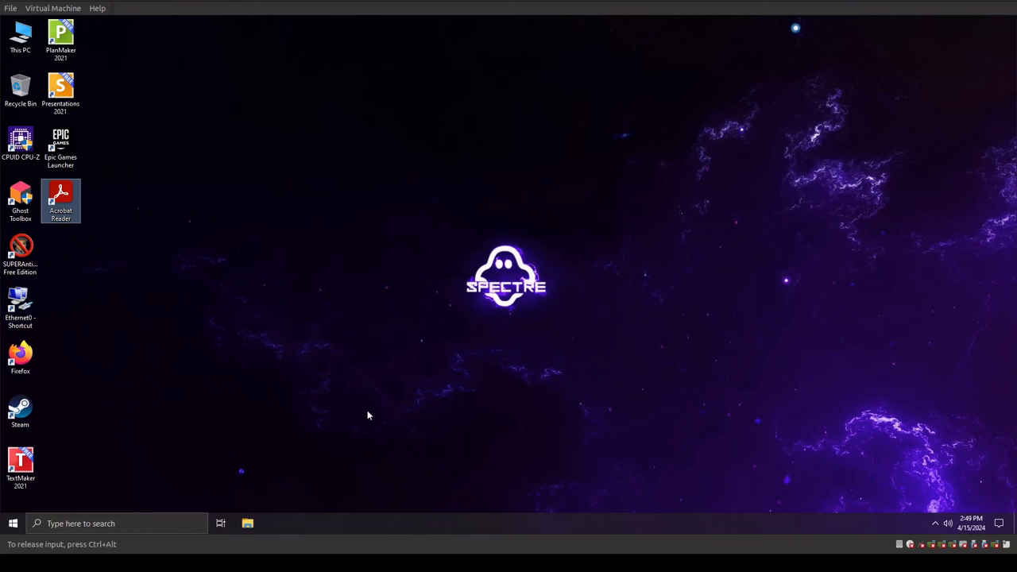
# Disable EpicGamesLauncher, Steam and the Adobe Reader and Acrobat entry from starting with Windows, using Task Manager
pyautogui.rightClick(369, 518)
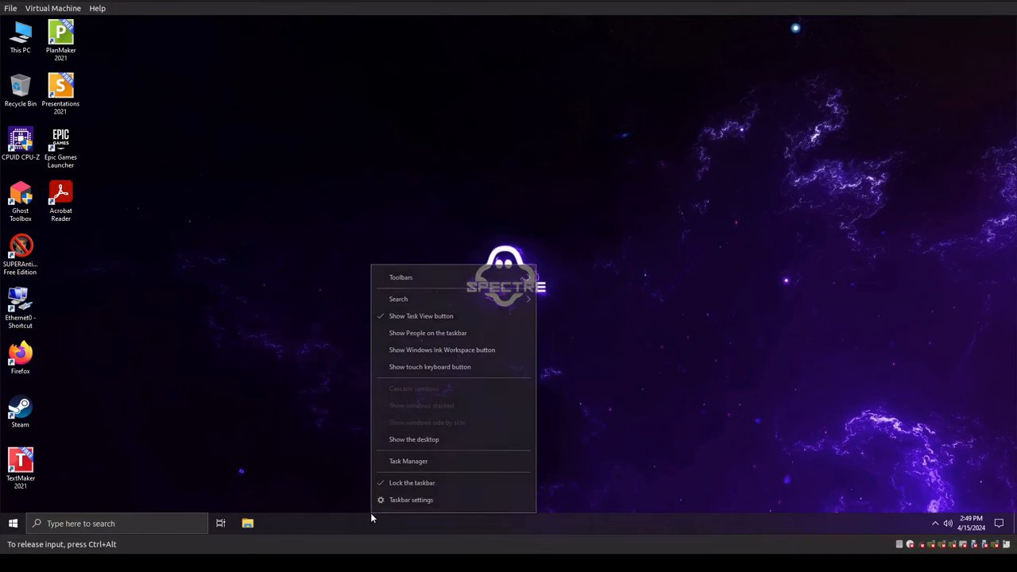
pyautogui.click(417, 461)
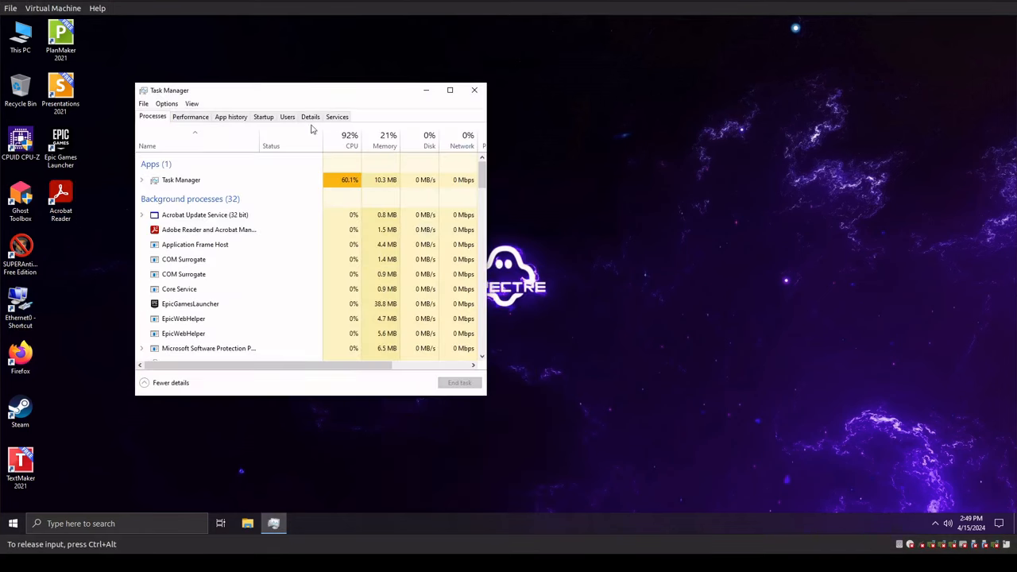
pyautogui.click(268, 118)
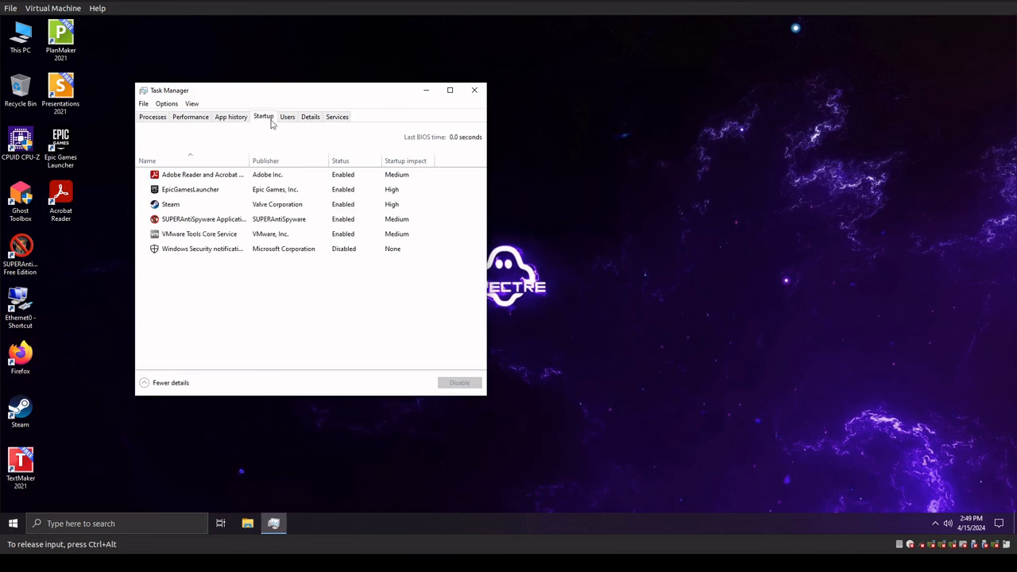
pyautogui.rightClick(203, 193)
pyautogui.click(223, 205)
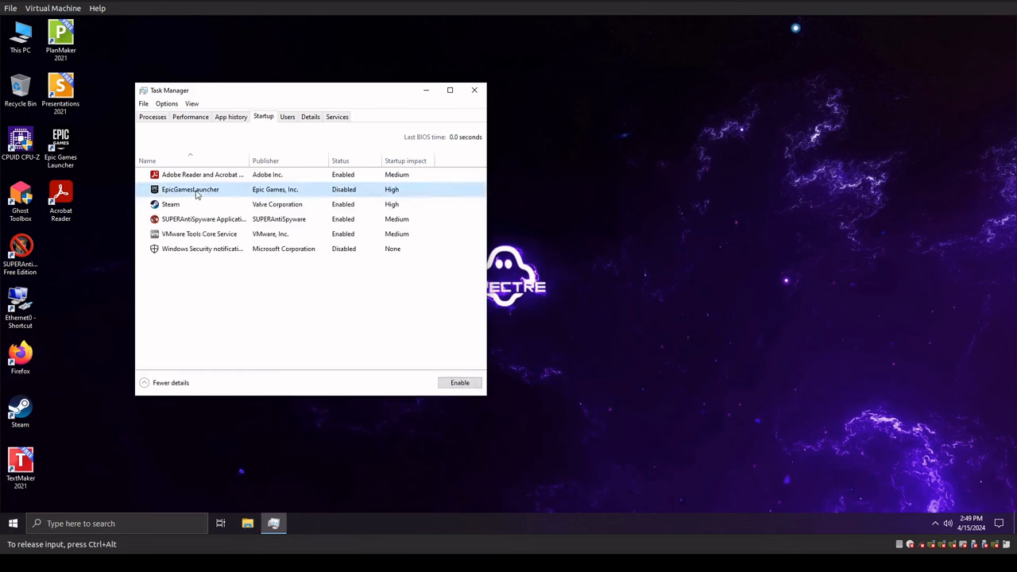
pyautogui.rightClick(196, 205)
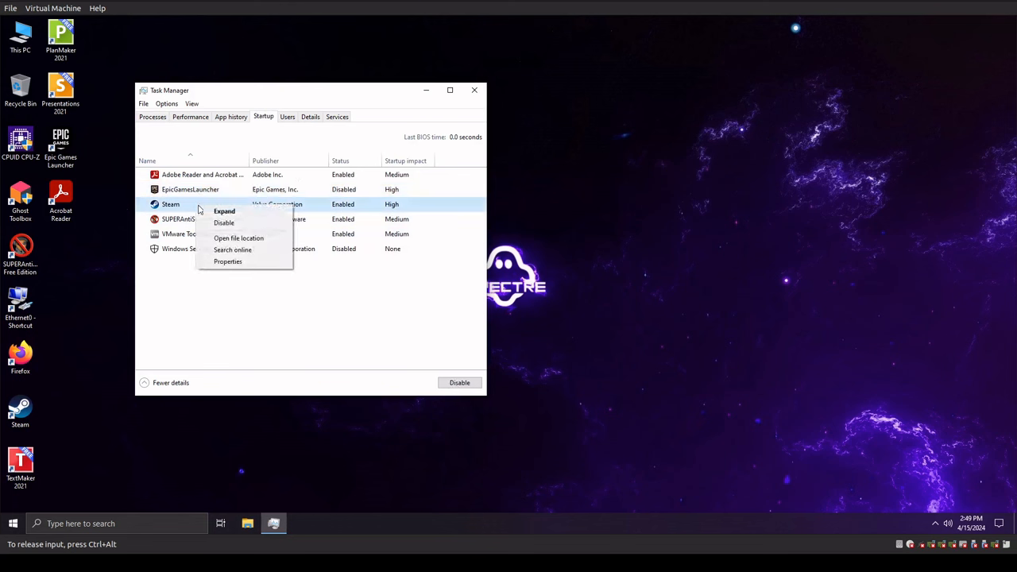
pyautogui.click(219, 223)
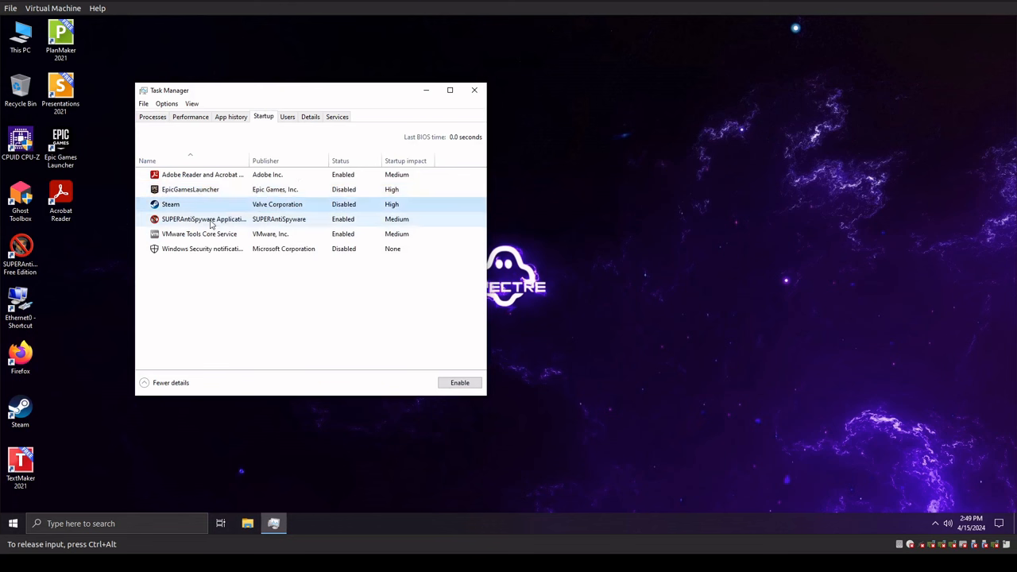
pyautogui.click(197, 180)
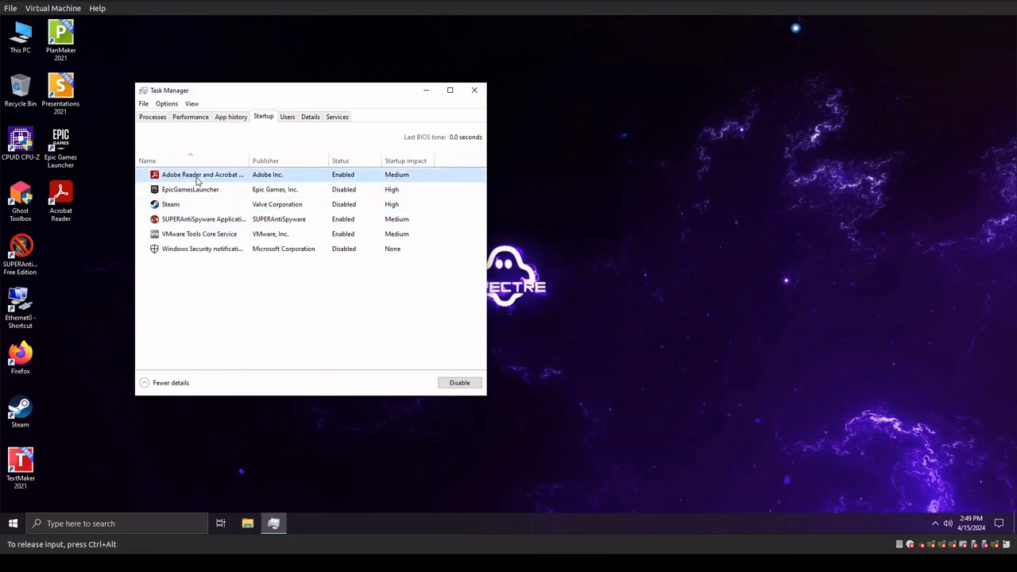
pyautogui.rightClick(197, 180)
pyautogui.click(212, 191)
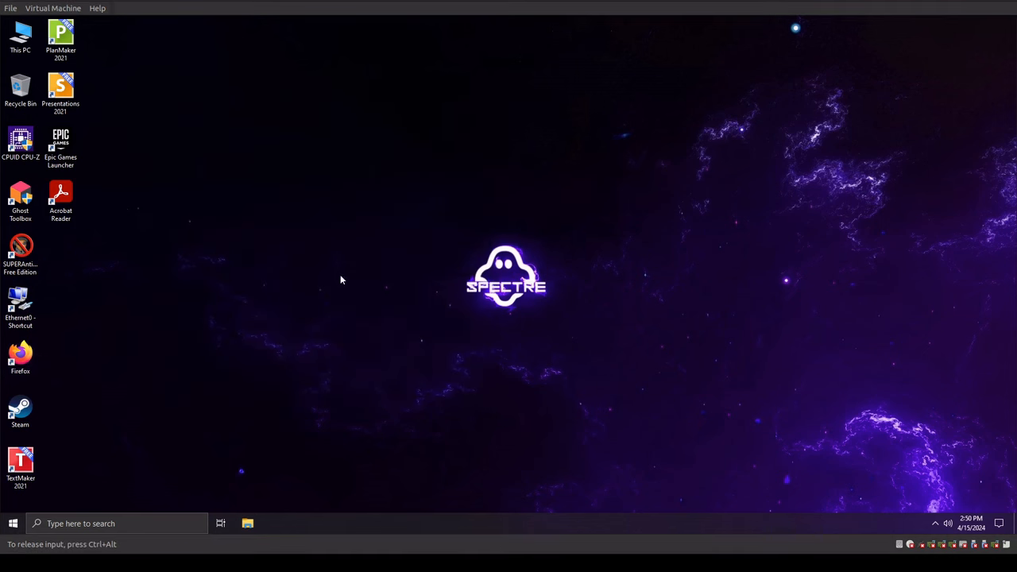
# Launch Firefox, decline making it the primary browser with the message set not to show again, and close the browser
pyautogui.doubleClick(30, 364)
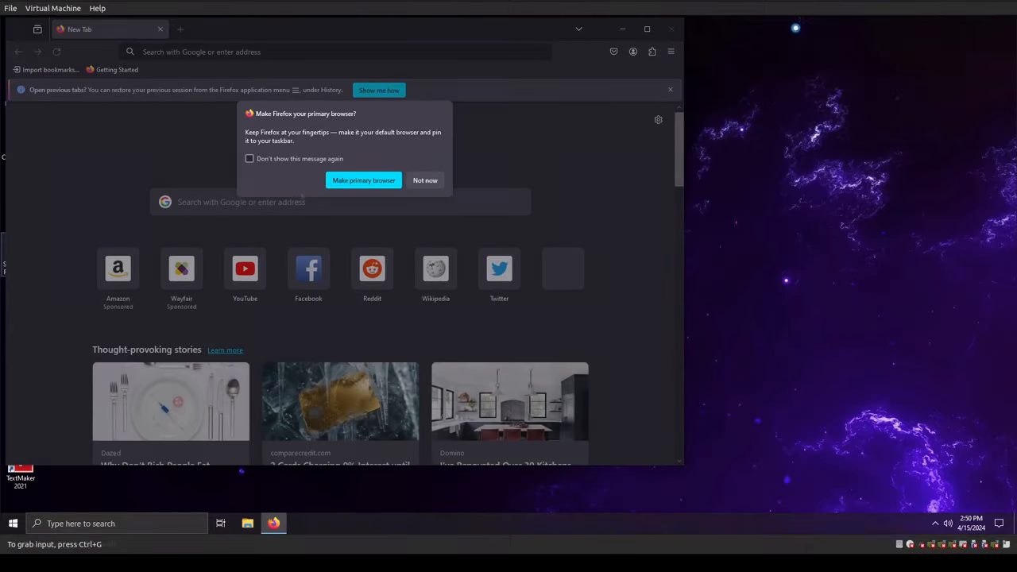
pyautogui.click(293, 159)
pyautogui.click(424, 180)
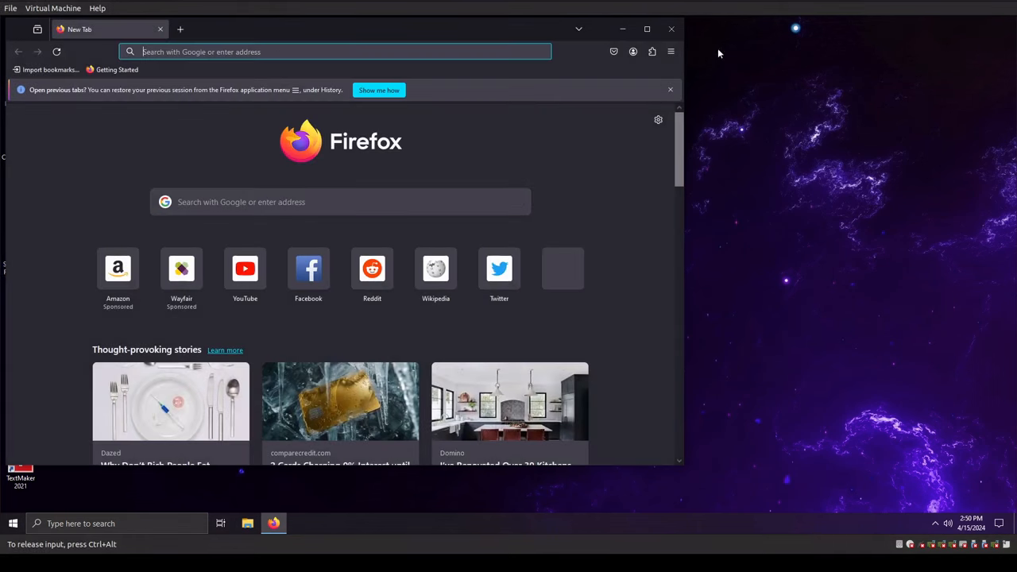
pyautogui.click(672, 29)
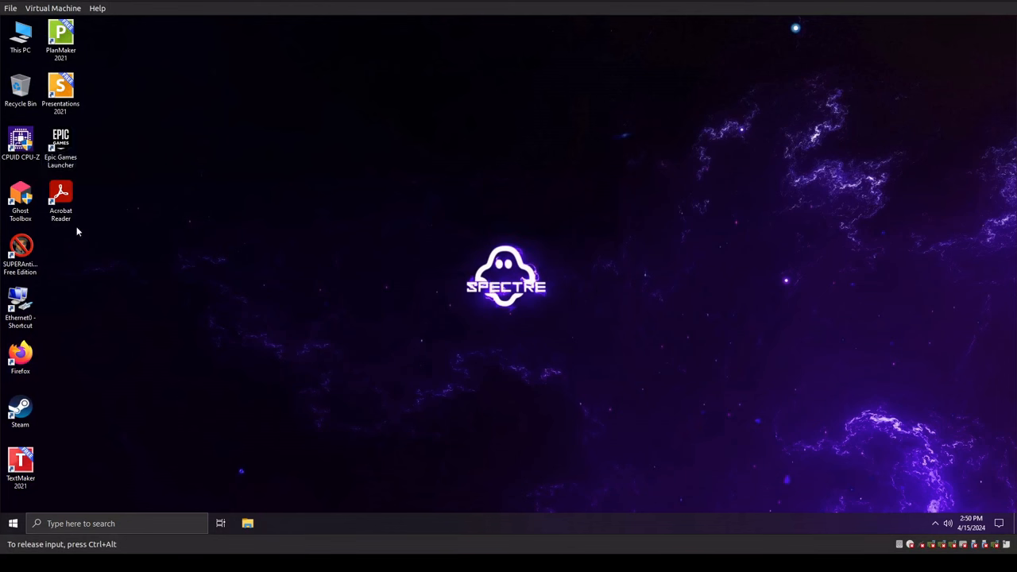
# Launch the Epic Games Launcher to check its sign-in page, and close it
pyautogui.doubleClick(69, 162)
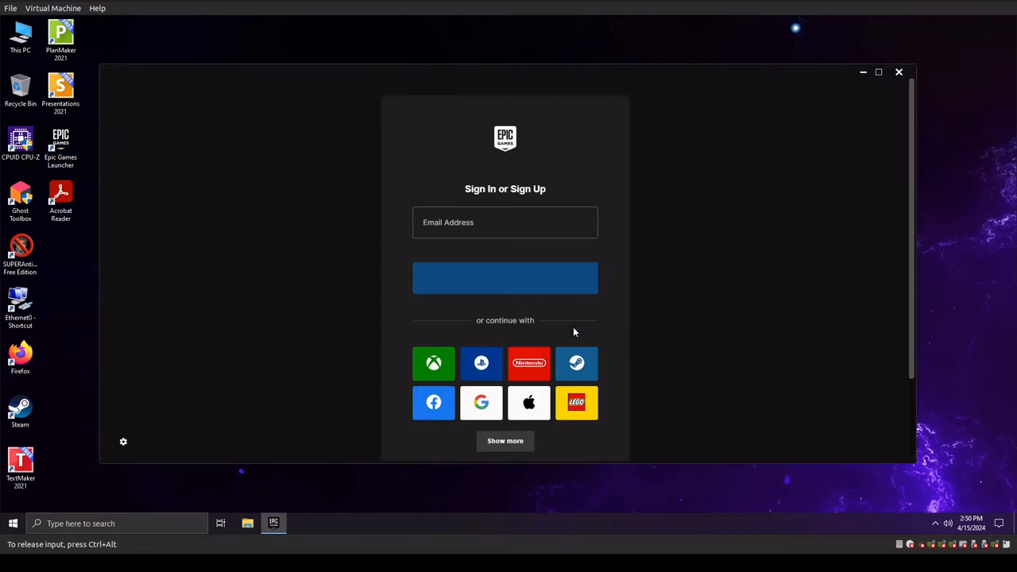
pyautogui.click(898, 72)
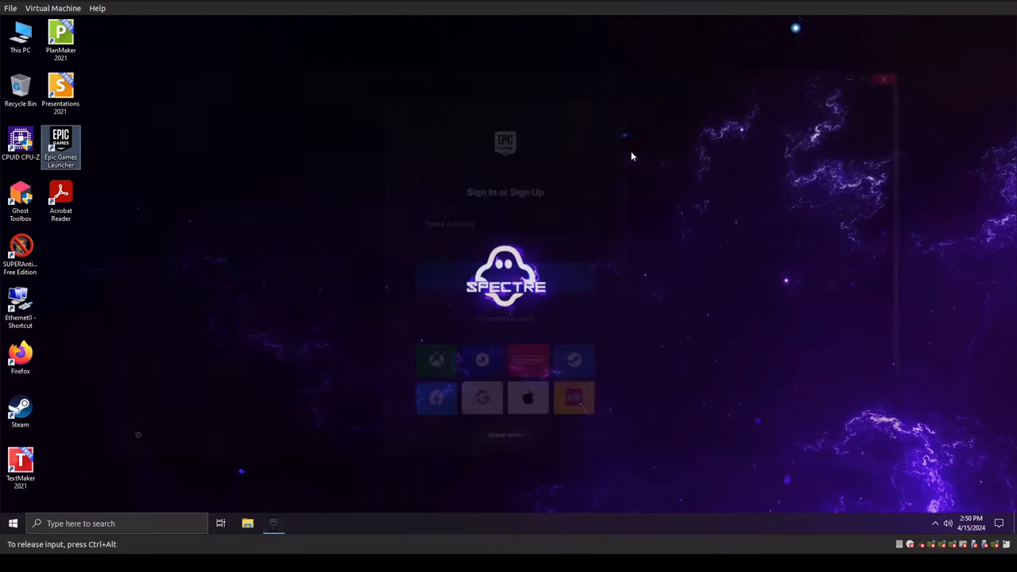
pyautogui.click(115, 209)
# Launch TextMaker 2021, accept the dark Ribbon interface design, leave the user info blank, and close the program
pyautogui.doubleClick(24, 459)
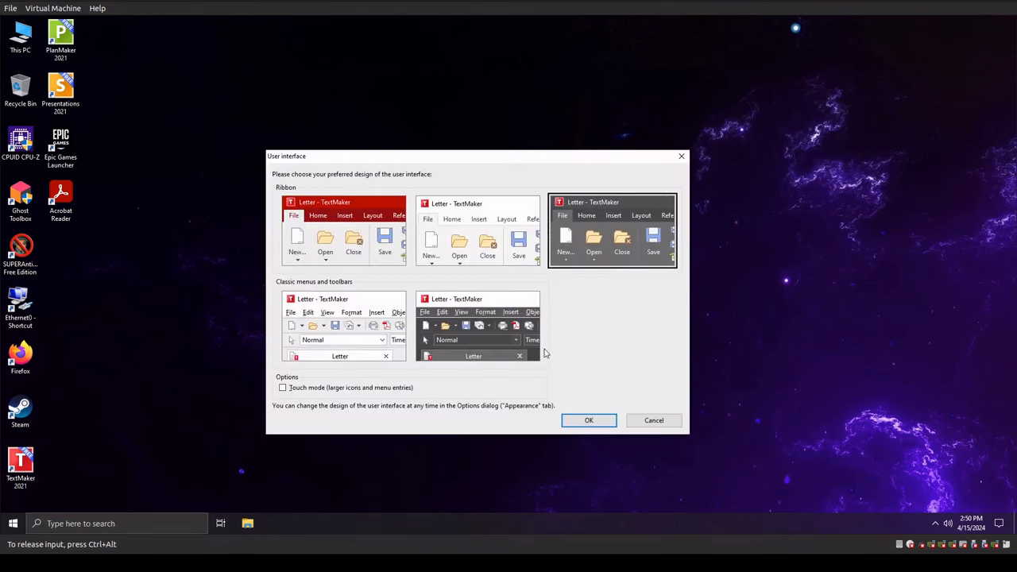
pyautogui.click(589, 421)
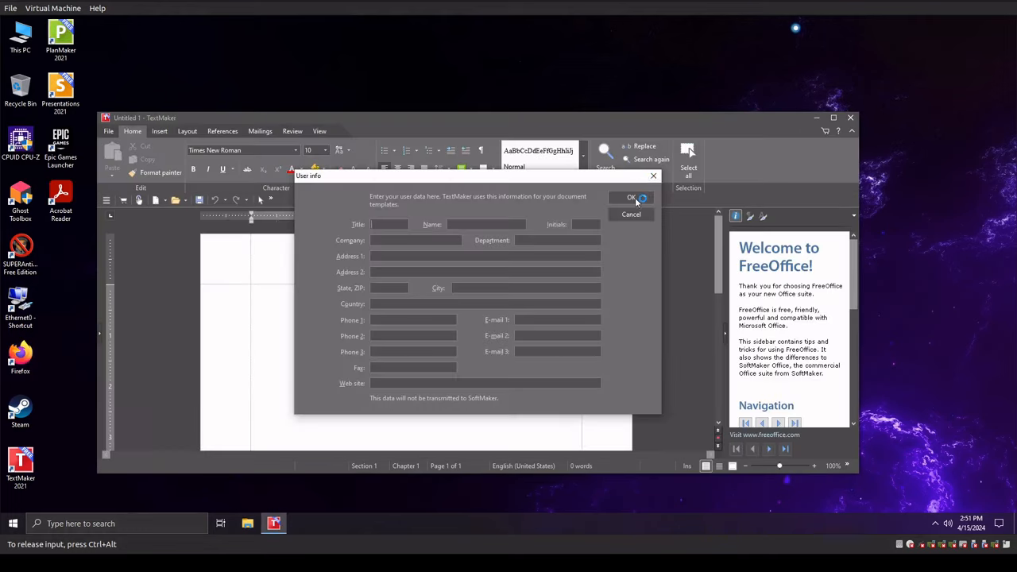
pyautogui.click(636, 201)
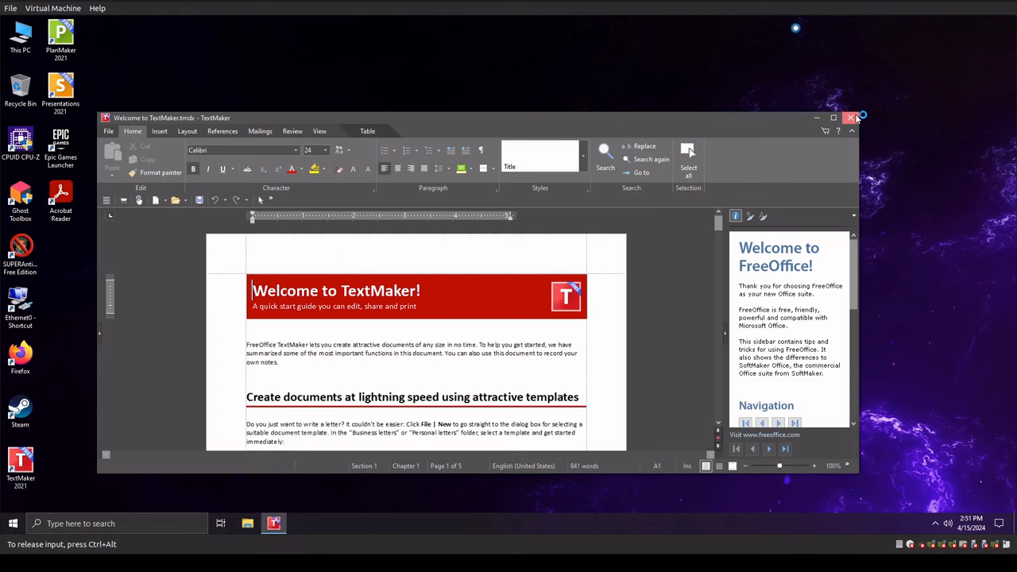
pyautogui.click(850, 118)
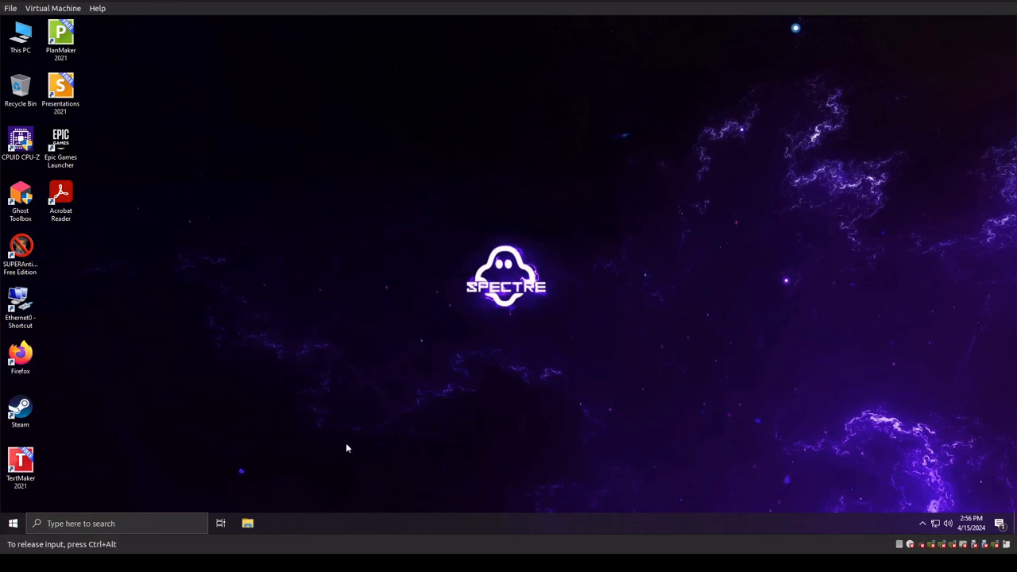
# Open the Scripts folder inside C:\Tools\OurCustomization_XLITE+Vanilla+ in File Explorer
pyautogui.click(247, 523)
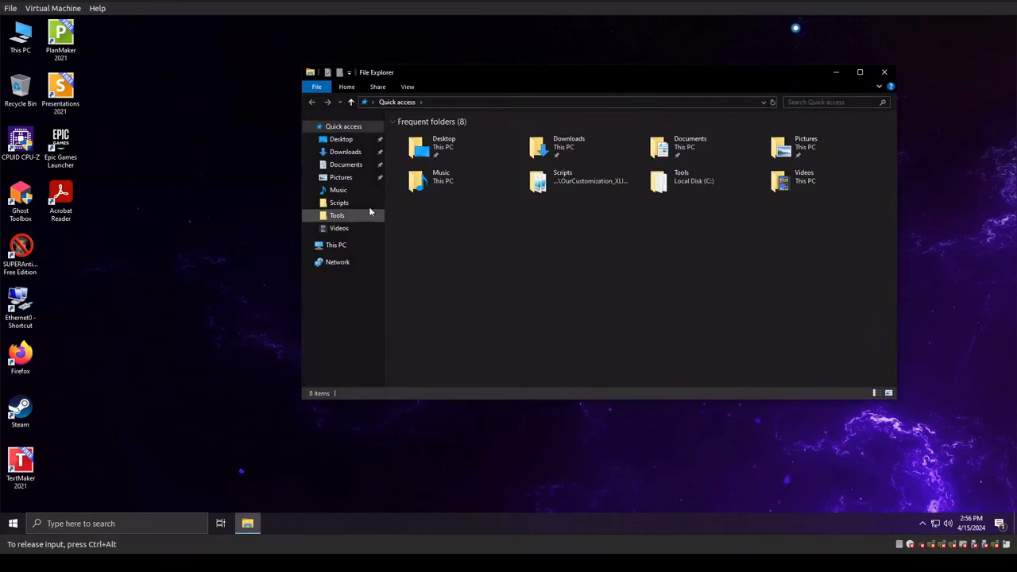
pyautogui.click(333, 246)
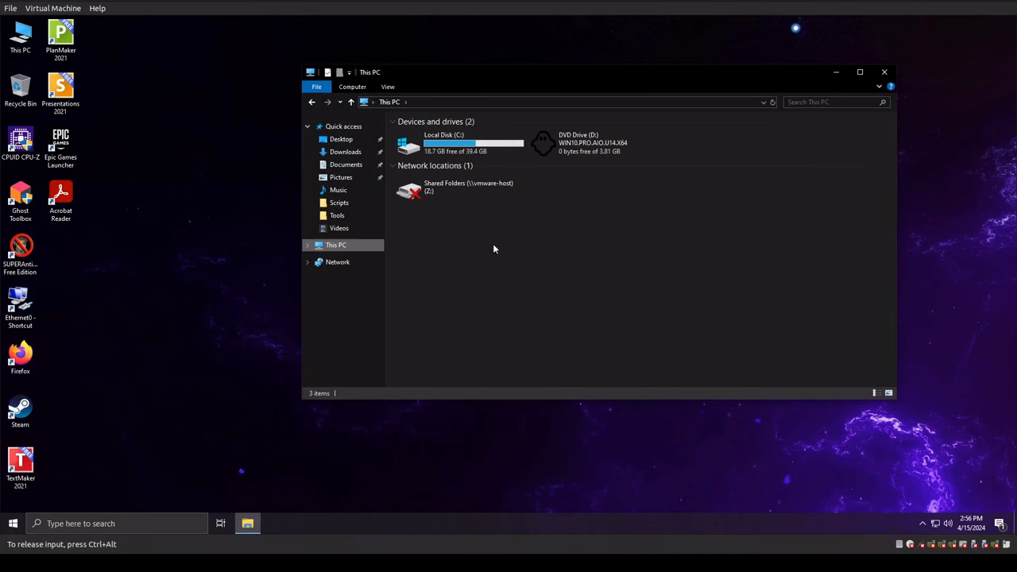
pyautogui.click(457, 145)
pyautogui.doubleClick(458, 145)
pyautogui.doubleClick(427, 179)
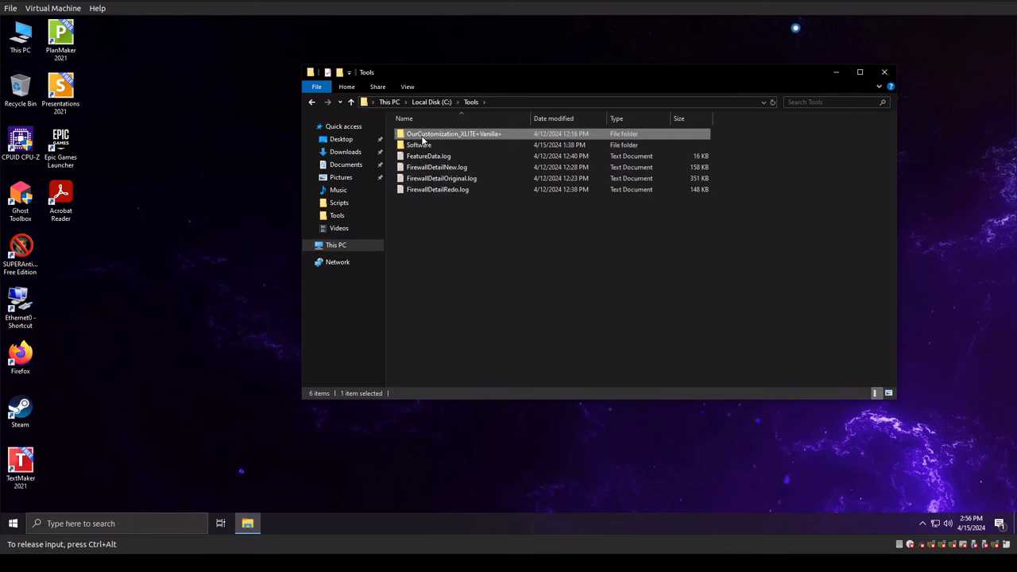
pyautogui.doubleClick(423, 135)
pyautogui.doubleClick(418, 136)
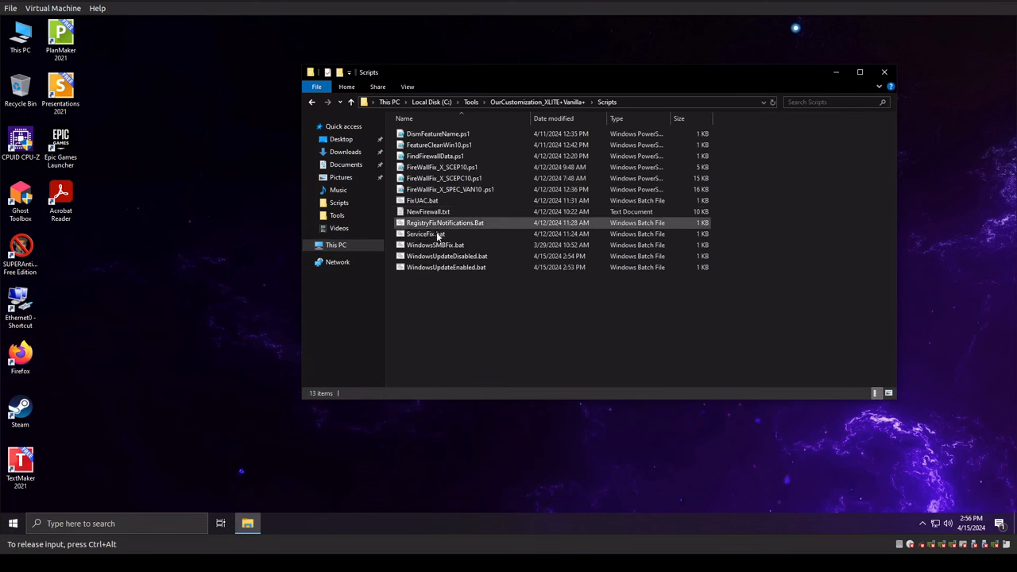
# Run WindowsUpdateEnabled.bat as administrator, allow it to make changes to the device, and minimize the Scripts folder window
pyautogui.rightClick(437, 269)
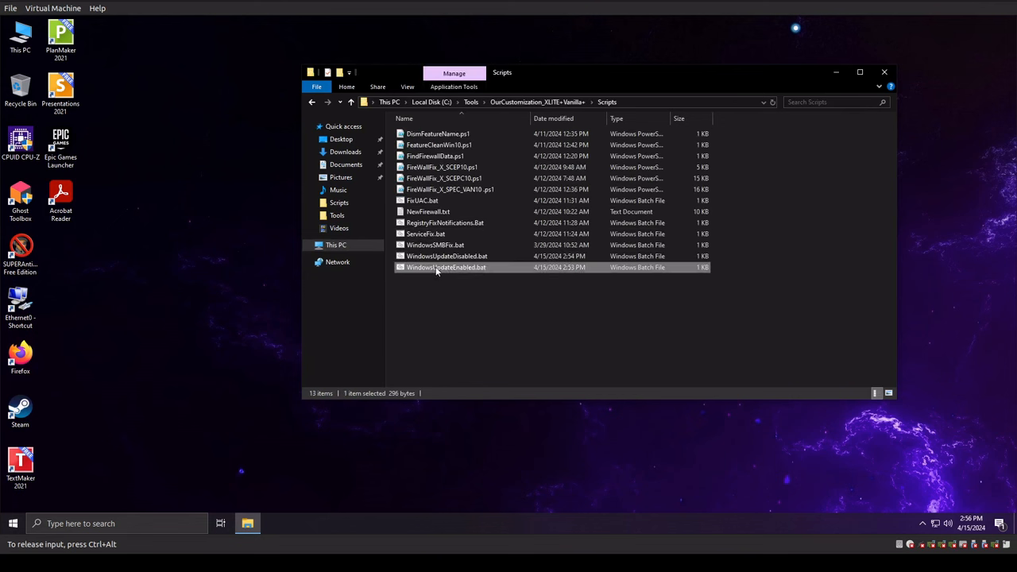
pyautogui.click(472, 310)
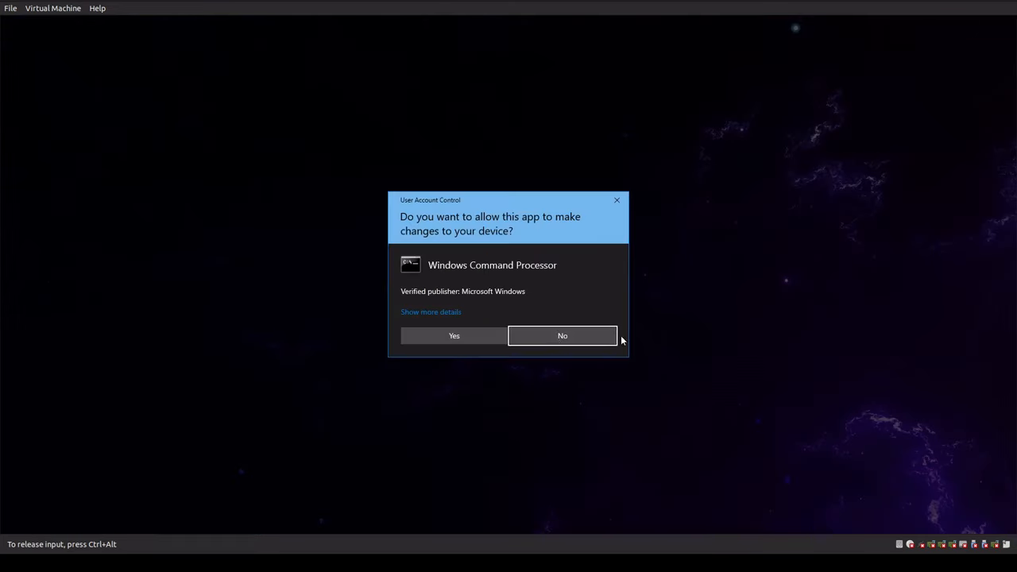
pyautogui.click(490, 341)
pyautogui.click(836, 72)
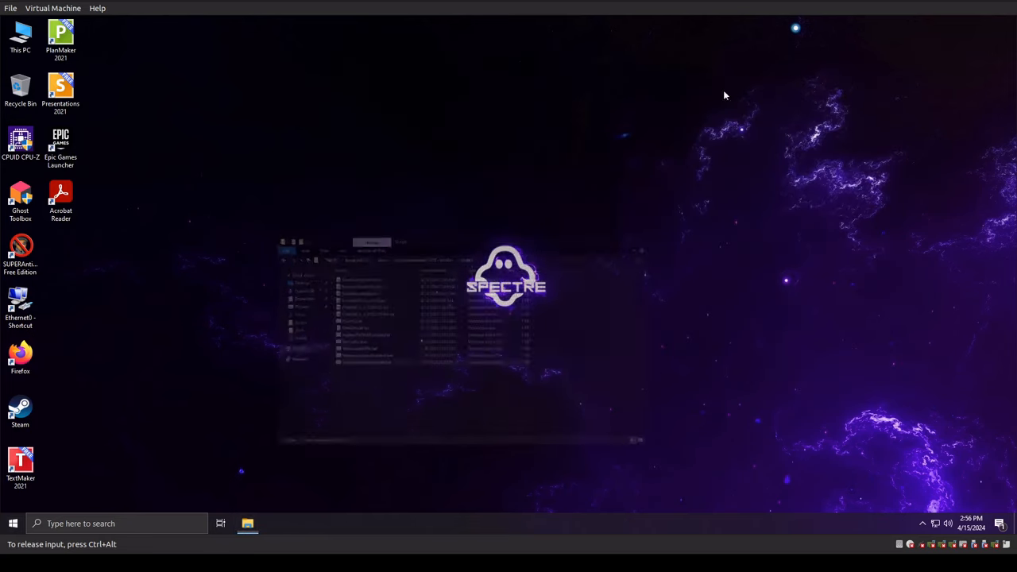
# Open Windows Update in the Settings app and examine the download and installation status of each available update
pyautogui.click(13, 525)
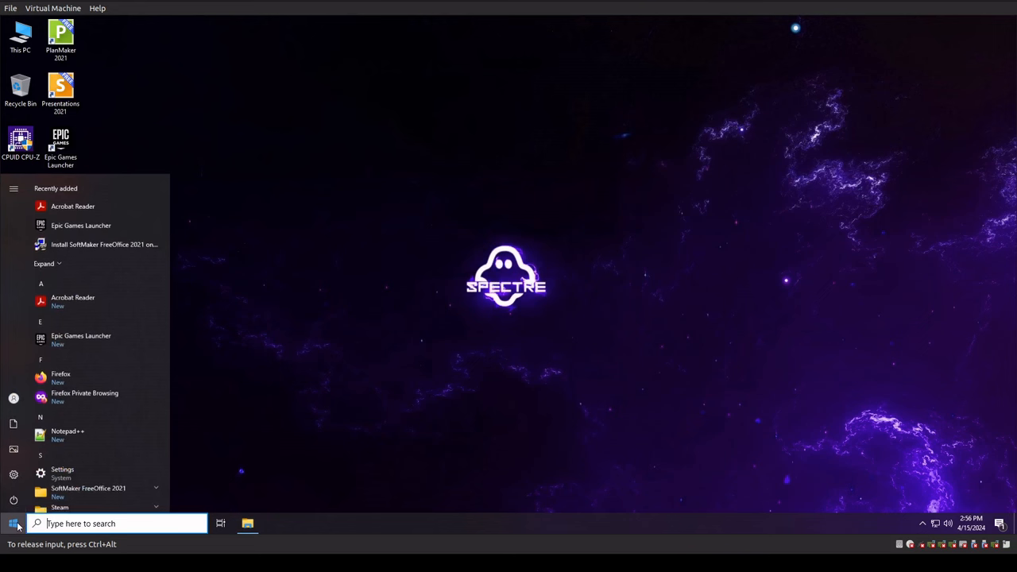
pyautogui.press('super+i')
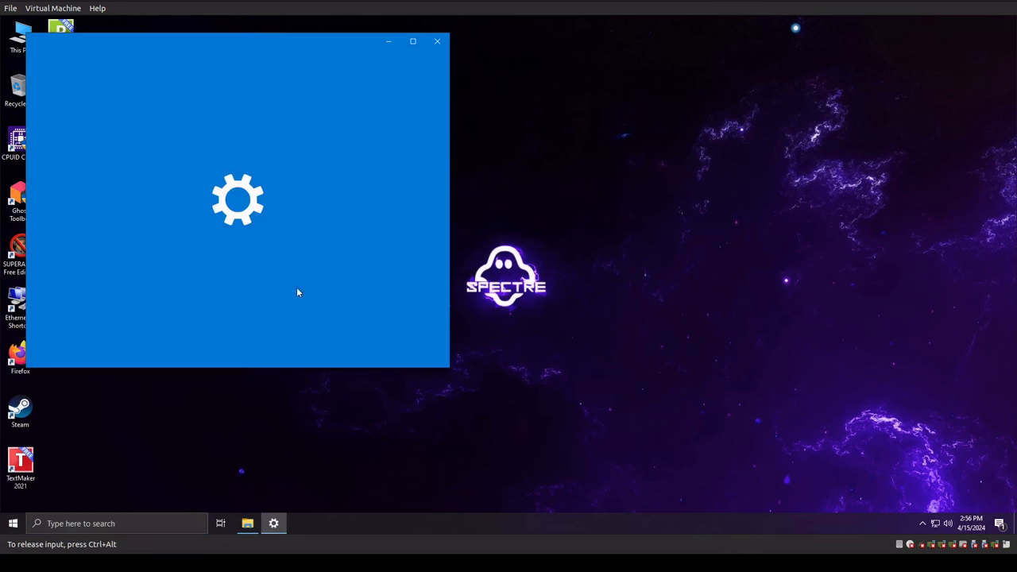
pyautogui.scroll(-5, 215, 300)
pyautogui.click(215, 300)
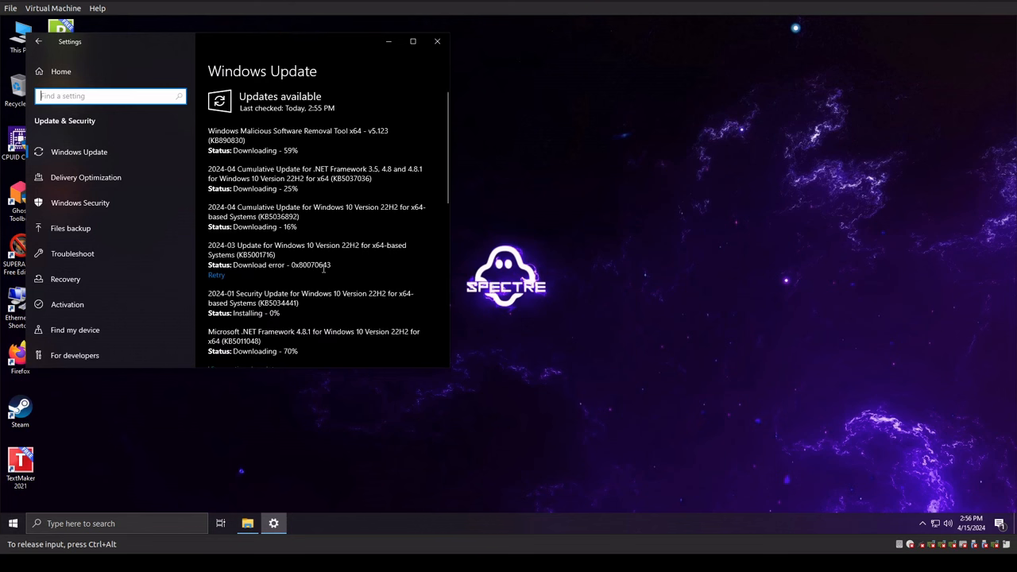
pyautogui.scroll(-1, 323, 268)
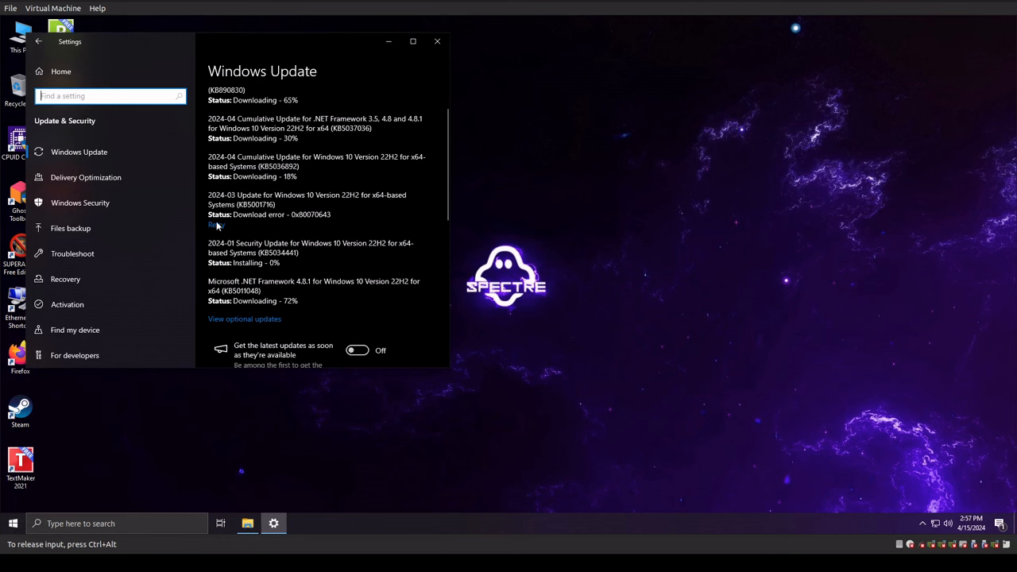
pyautogui.scroll(1, 359, 316)
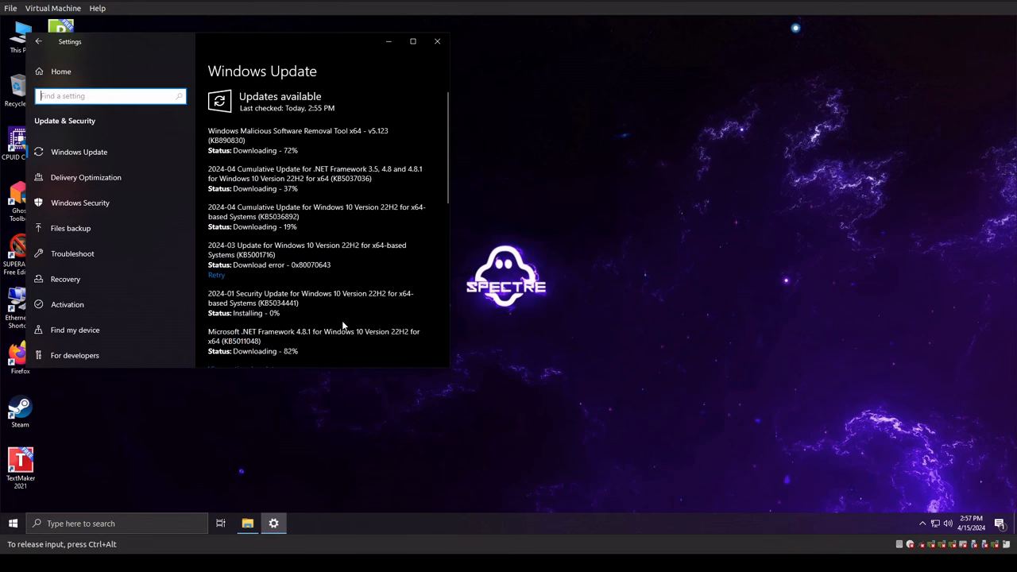
pyautogui.scroll(-2, 318, 271)
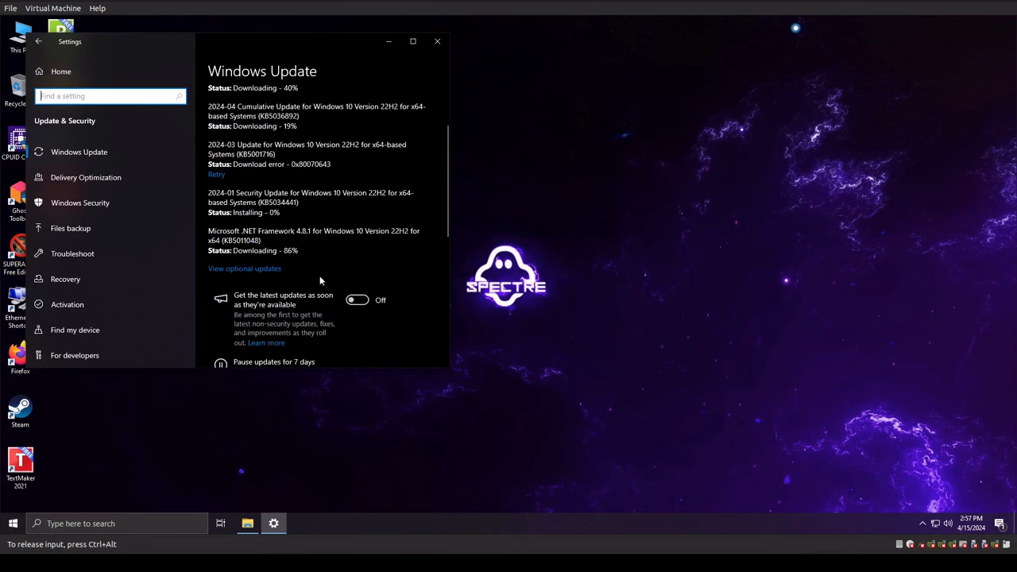
pyautogui.scroll(2, 320, 278)
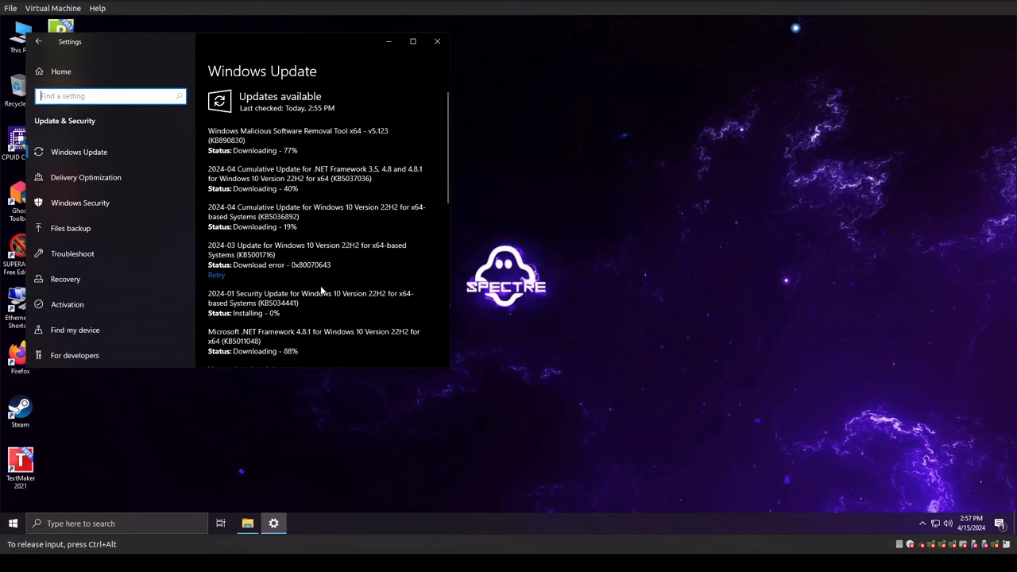